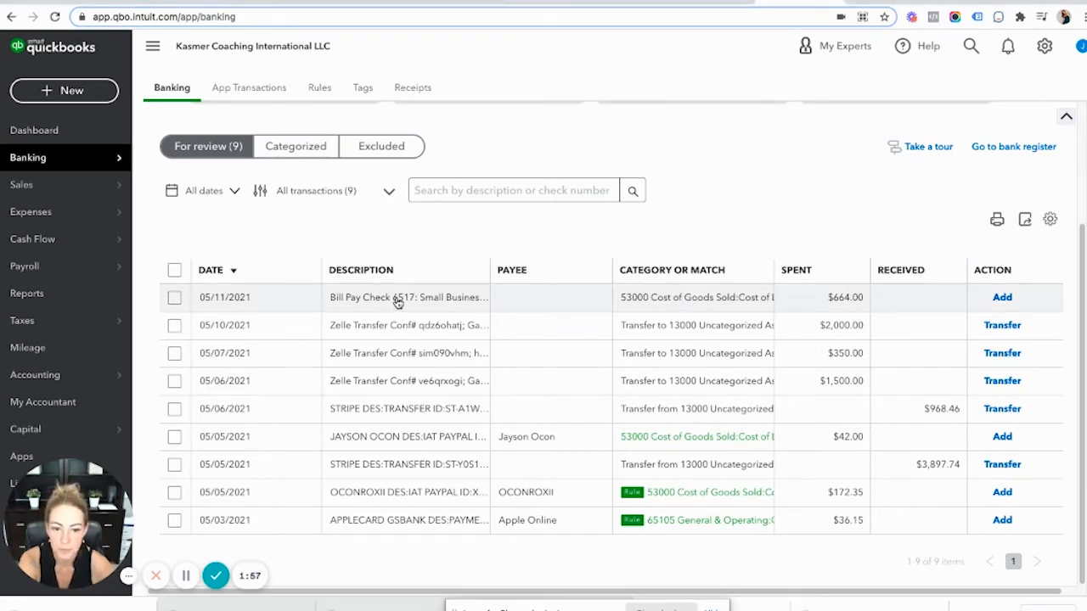
# - Add Small Business Administration as a new vendor and assign it as payee of the 05/11/2021 bill pay check transaction
pyautogui.click(397, 302)
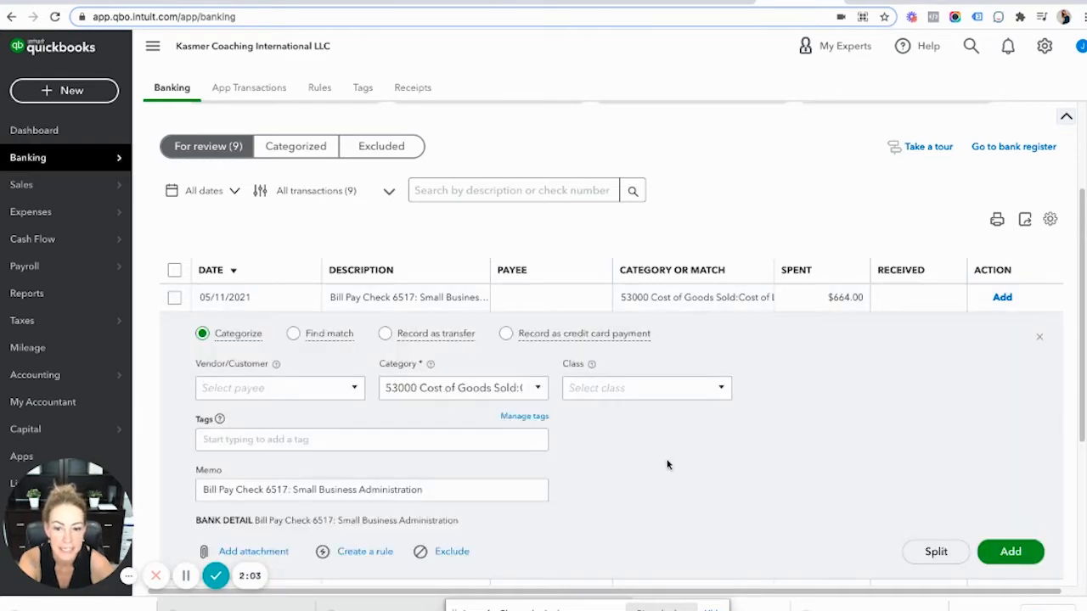
pyautogui.scroll(-1, 644, 417)
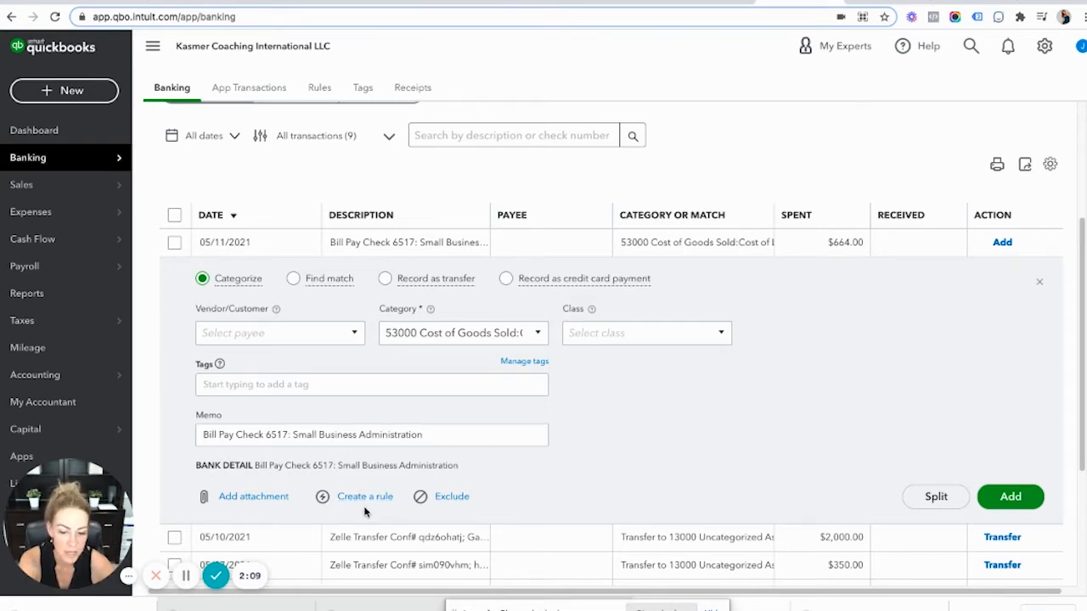
pyautogui.click(302, 333)
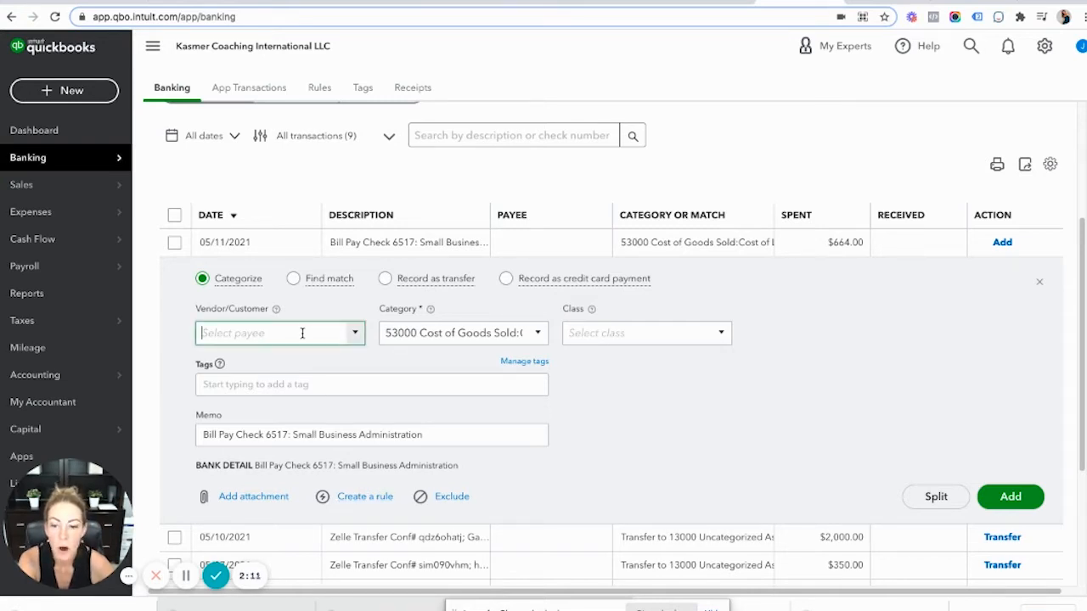
pyautogui.write('S')
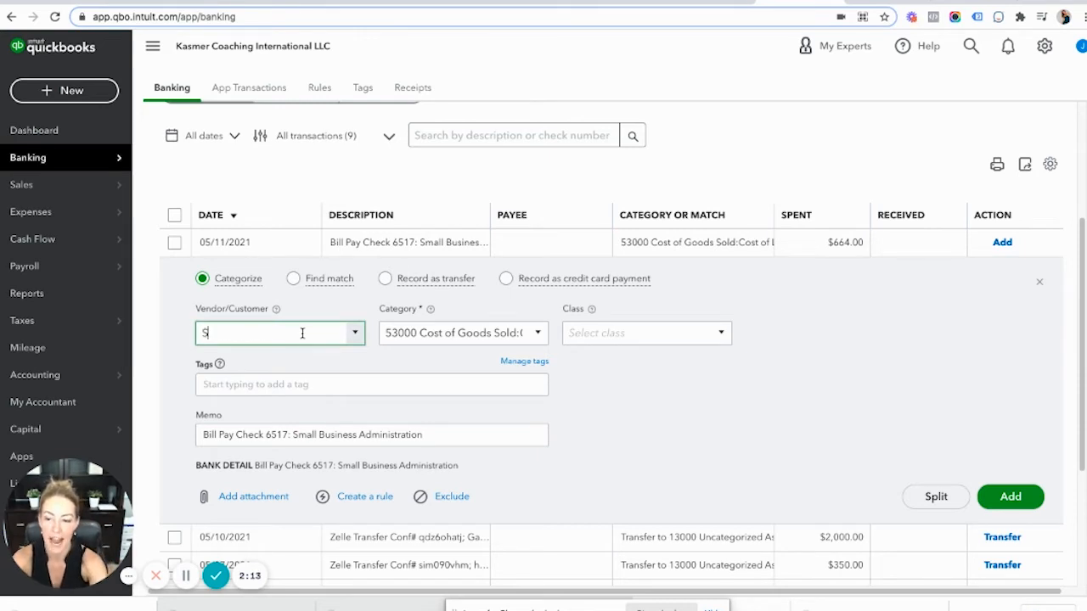
pyautogui.write('mall Business')
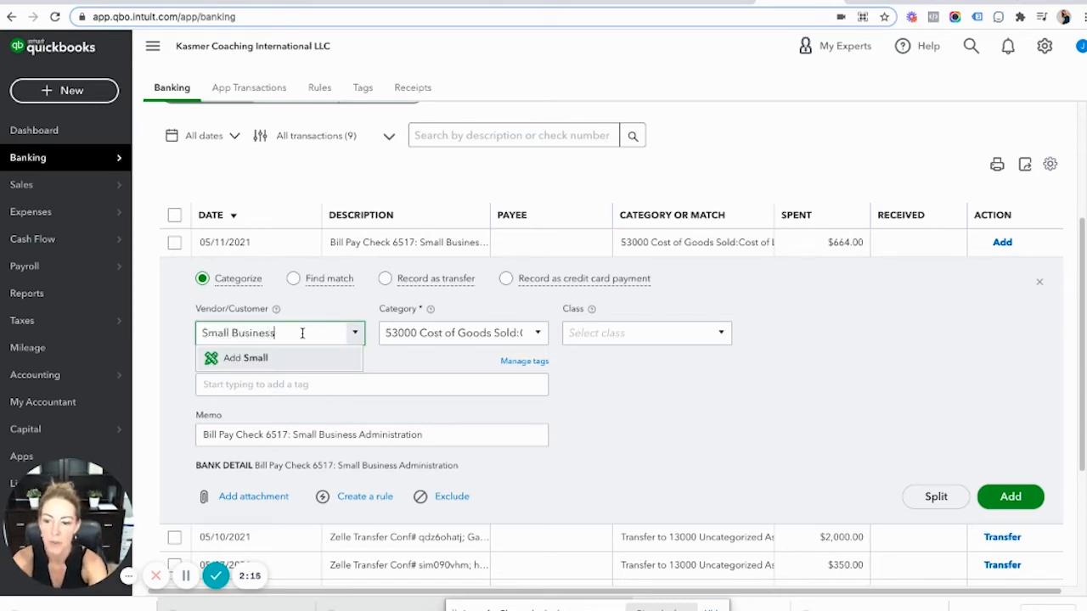
pyautogui.write(' Admin')
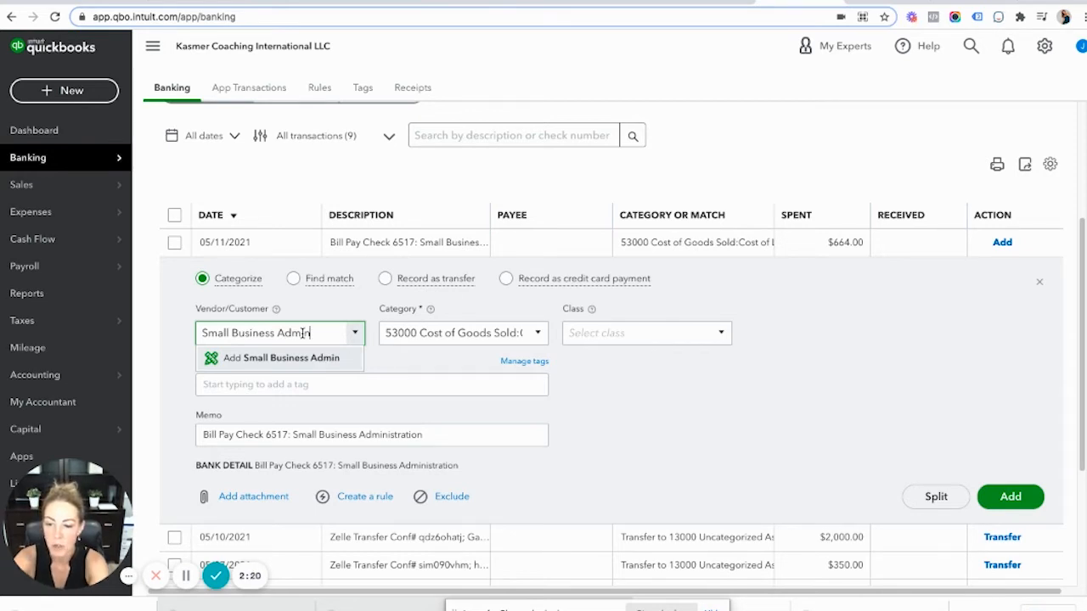
pyautogui.write('istration')
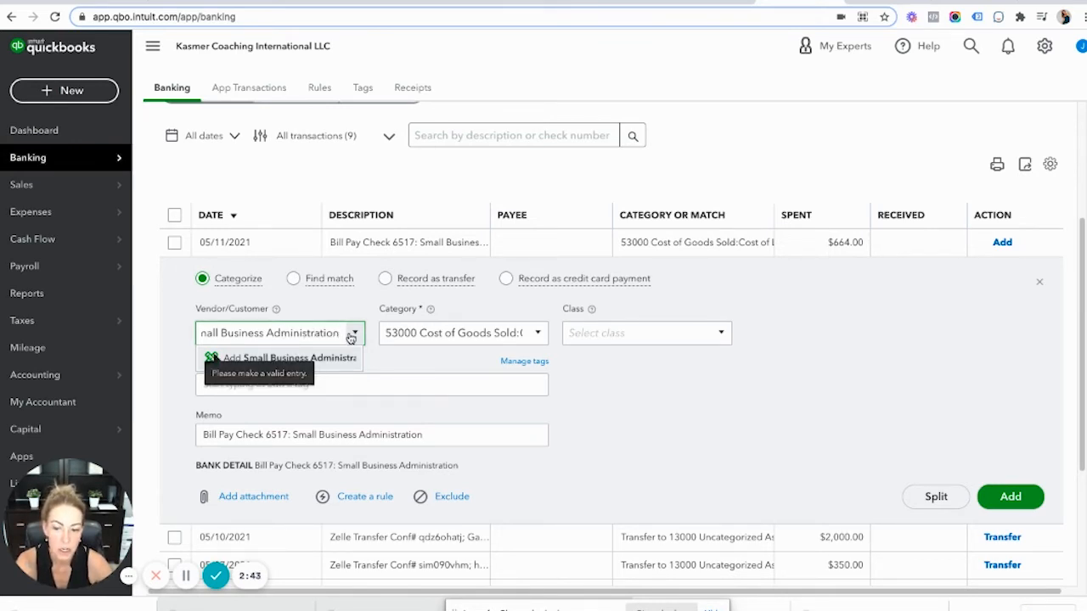
pyautogui.click(260, 359)
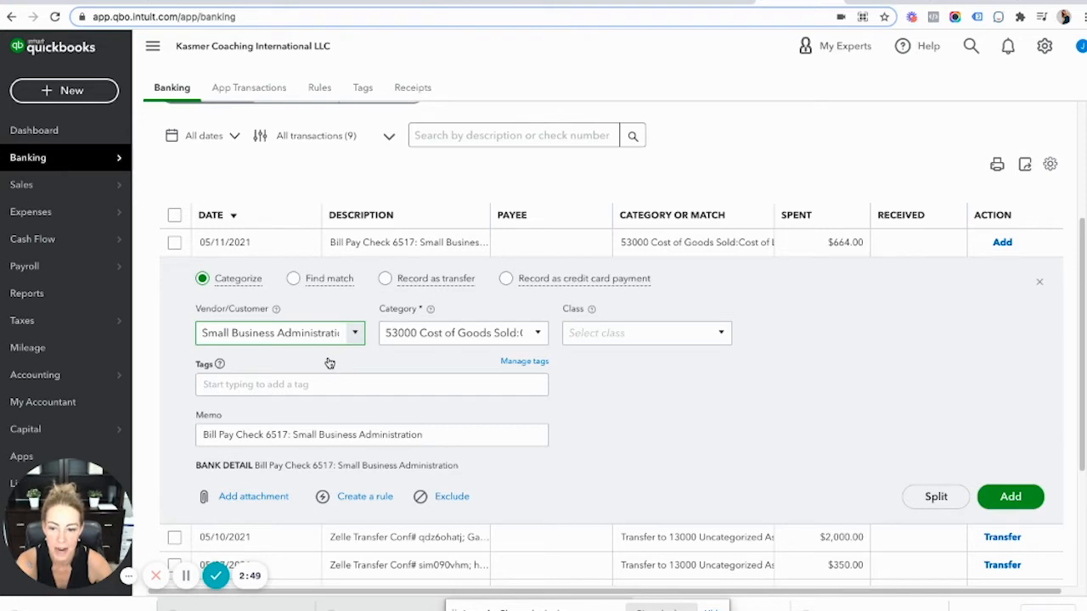
pyautogui.scroll(-1, 329, 363)
pyautogui.click(310, 246)
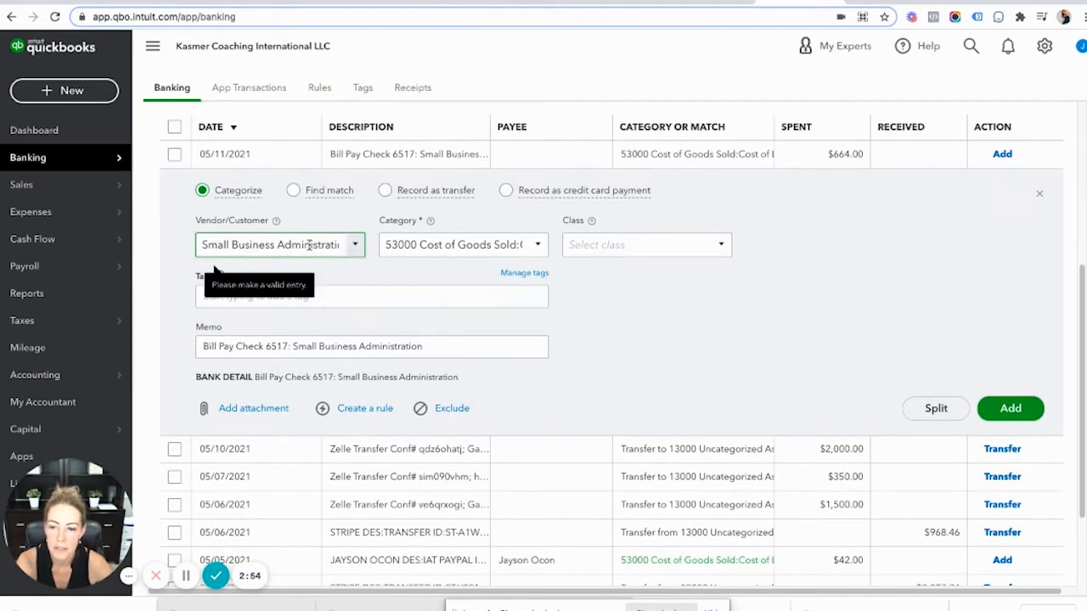
pyautogui.press('Tab')
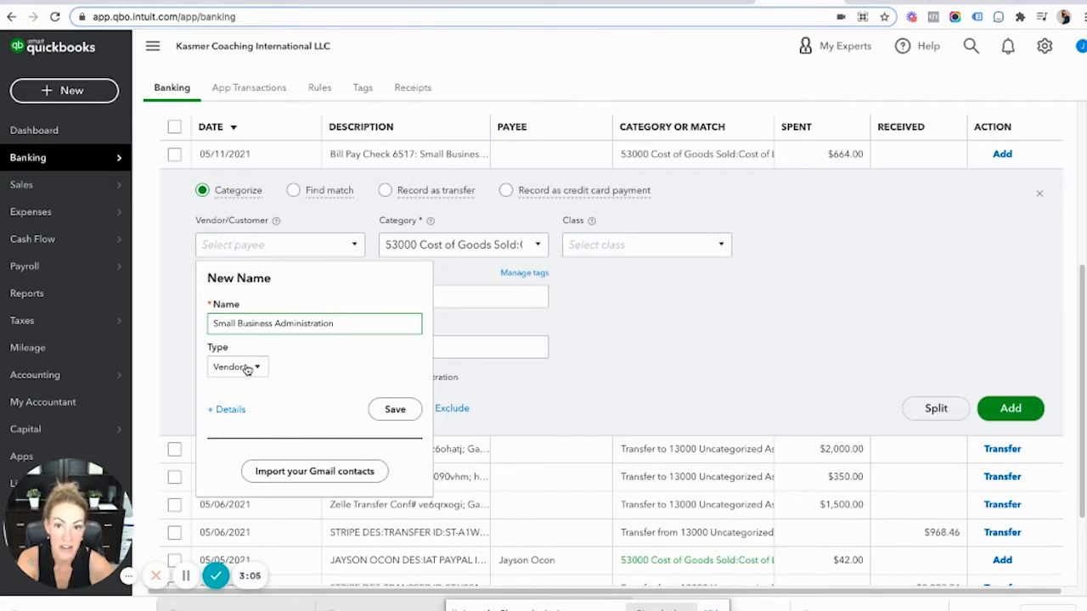
pyautogui.click(395, 411)
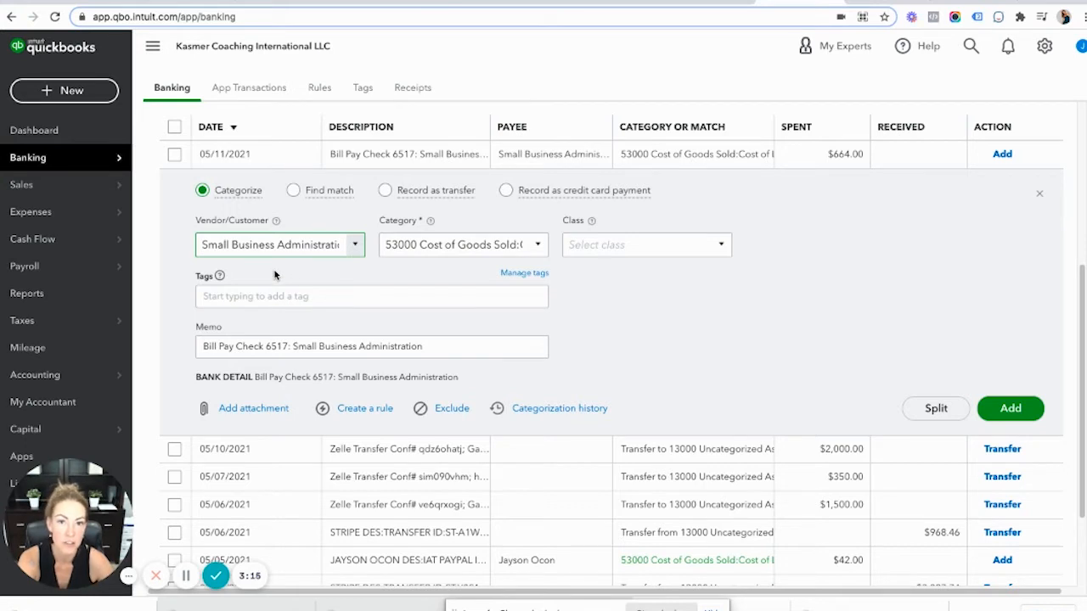
# - Replace the transaction's category with a new account named "SBA EIDL", opening its account setup
pyautogui.click(439, 243)
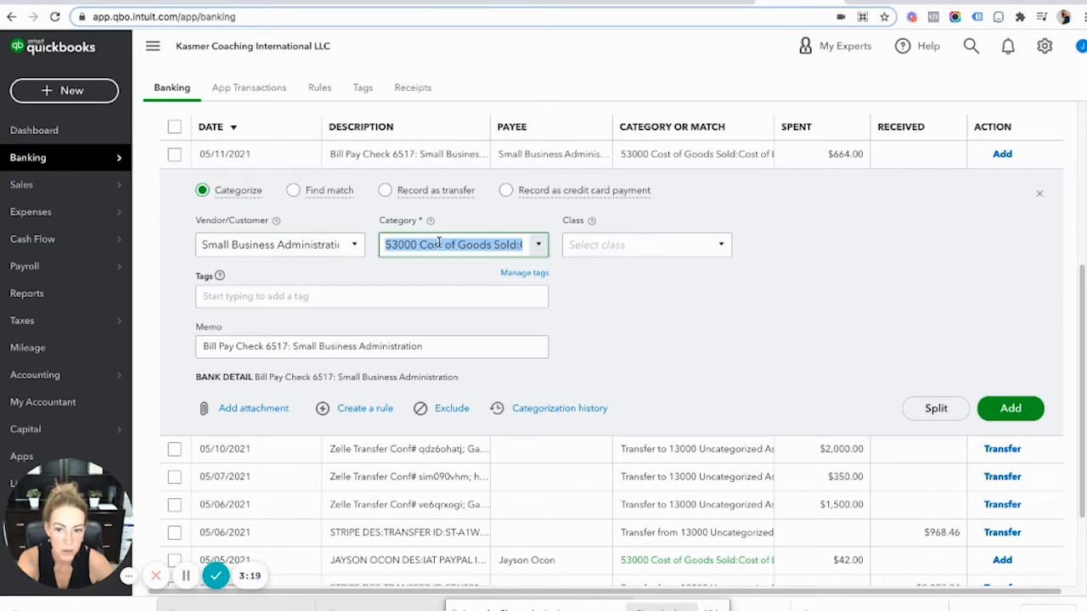
pyautogui.click(540, 245)
pyautogui.press('BackSpace')
pyautogui.write('SBA')
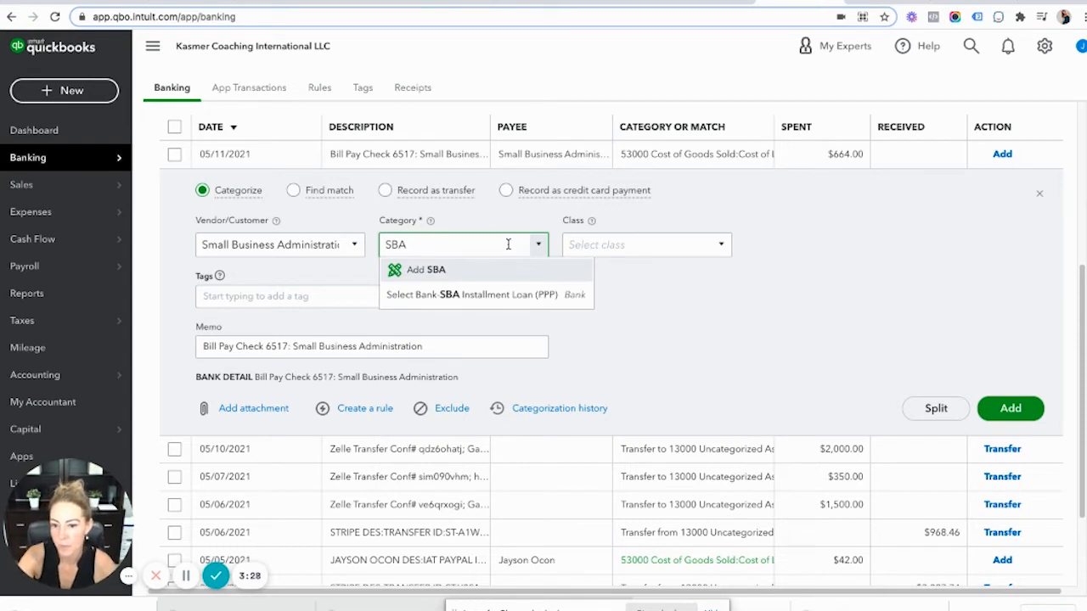
pyautogui.write(' EIDL')
pyautogui.click(439, 271)
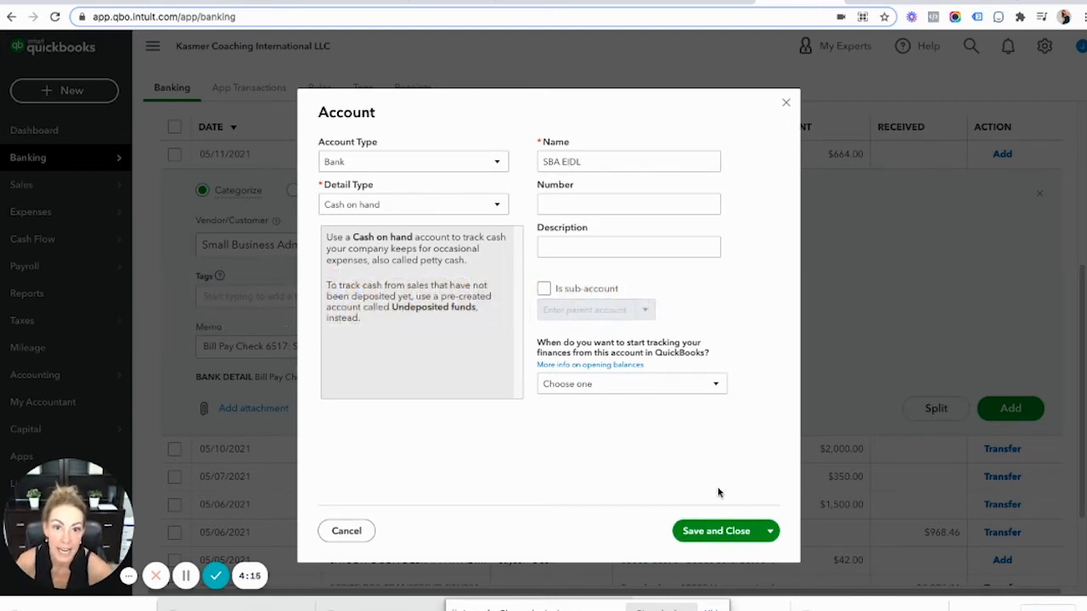
pyautogui.click(483, 207)
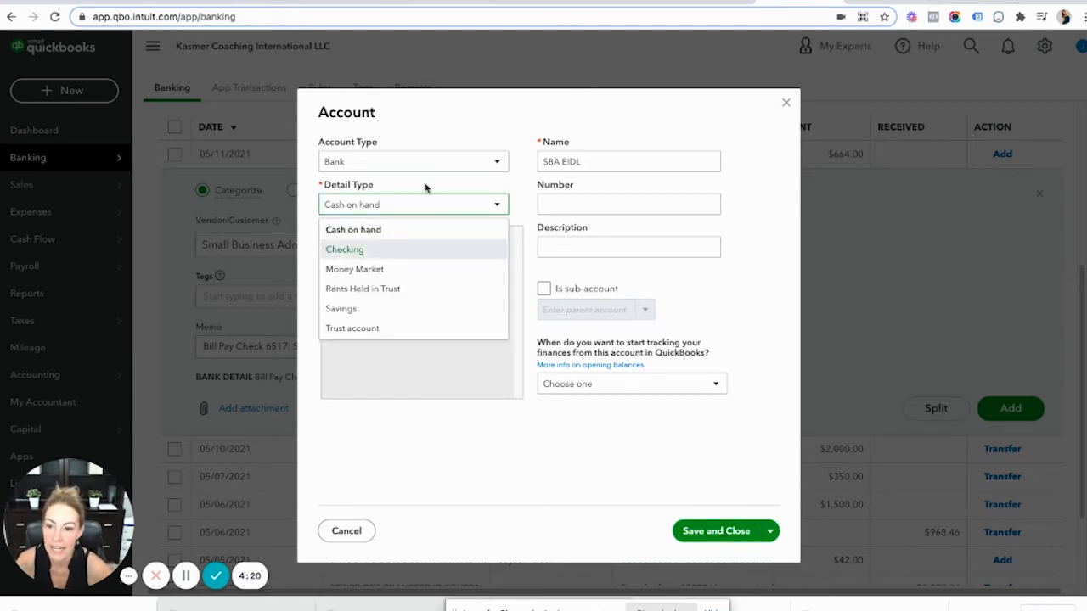
pyautogui.click(439, 163)
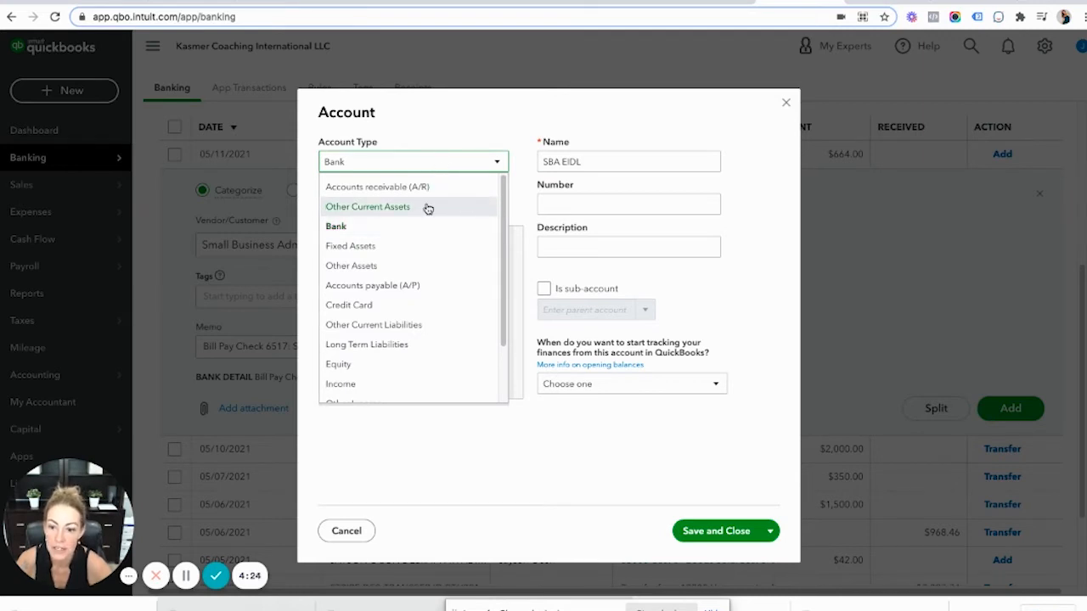
pyautogui.click(404, 269)
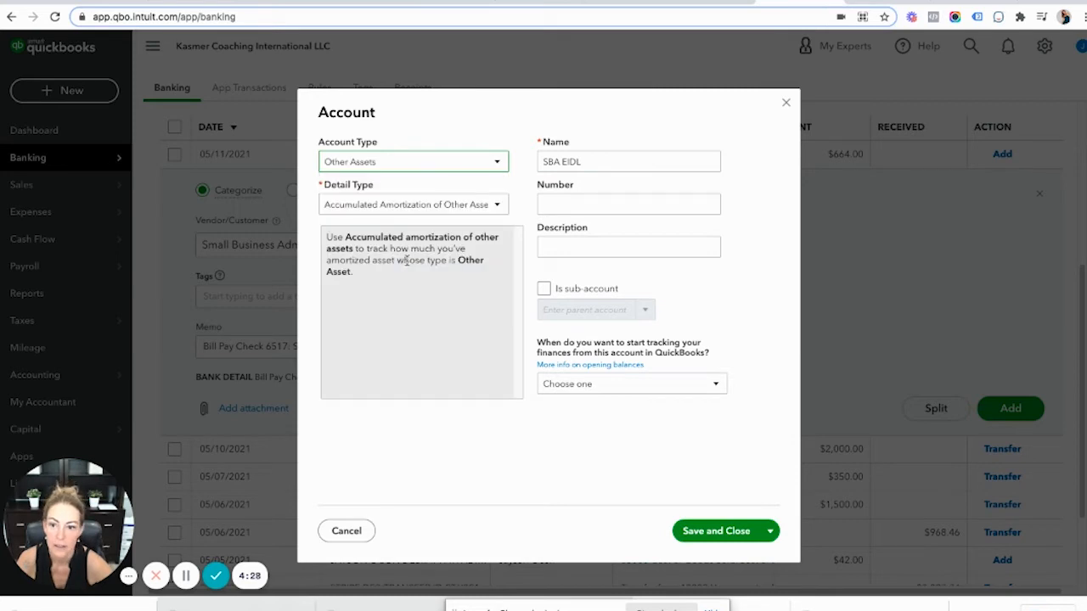
pyautogui.click(500, 209)
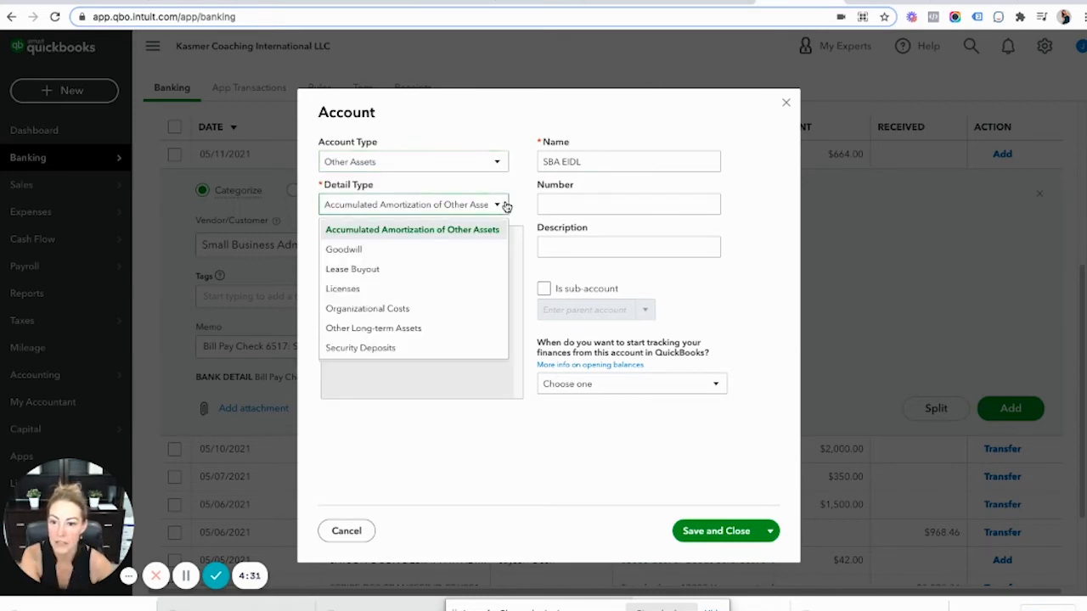
# - Set both the account type and detail type of the SBA EIDL account to Other Current Assets and save the account
pyautogui.click(440, 163)
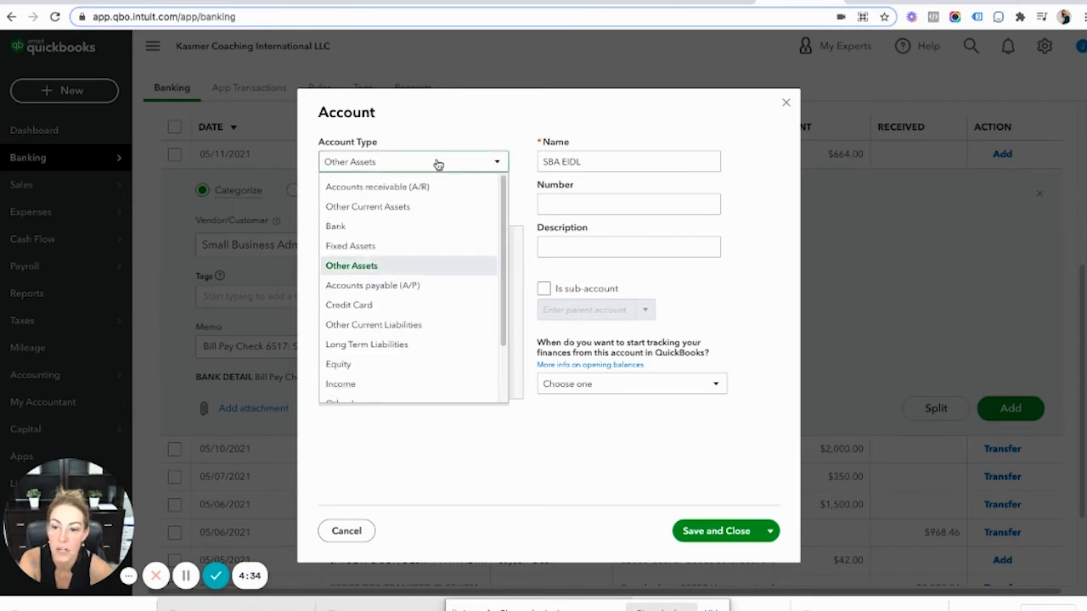
pyautogui.click(418, 208)
pyautogui.click(449, 207)
pyautogui.scroll(-2, 437, 345)
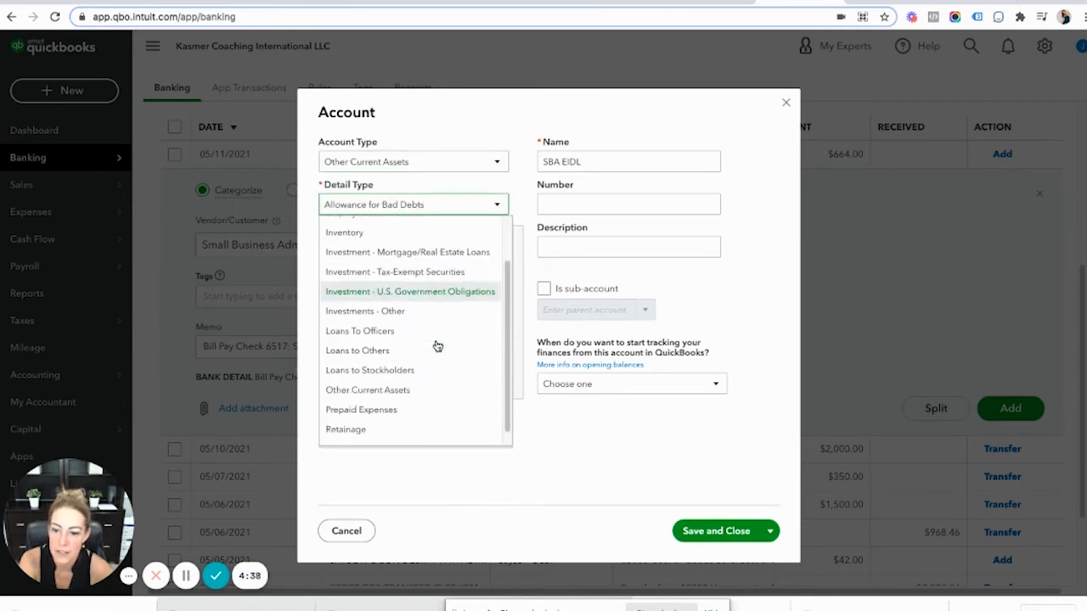
pyautogui.scroll(-1, 437, 345)
pyautogui.click(374, 376)
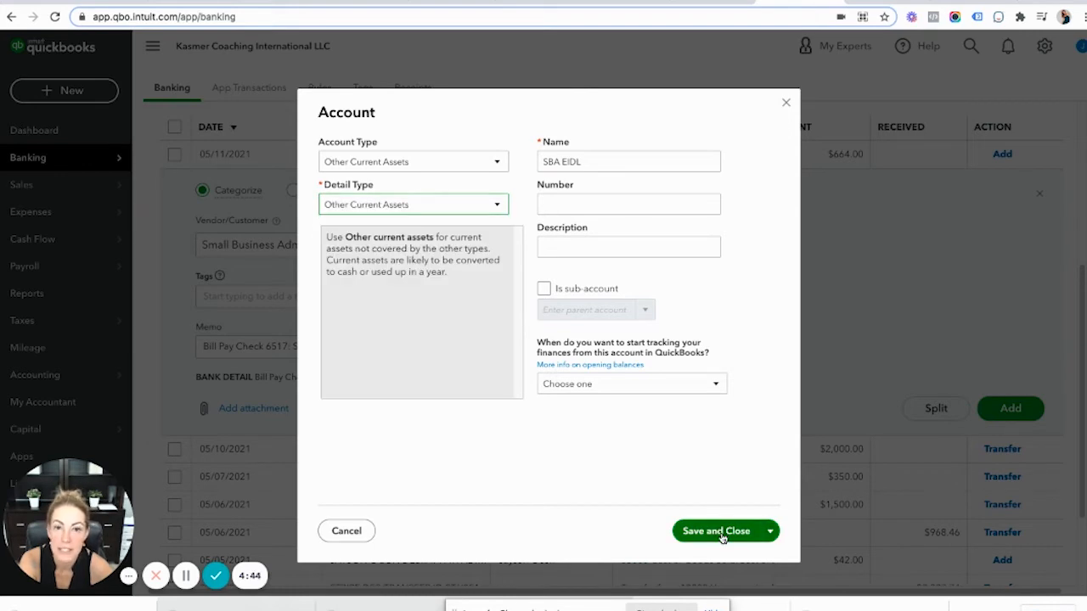
pyautogui.click(720, 533)
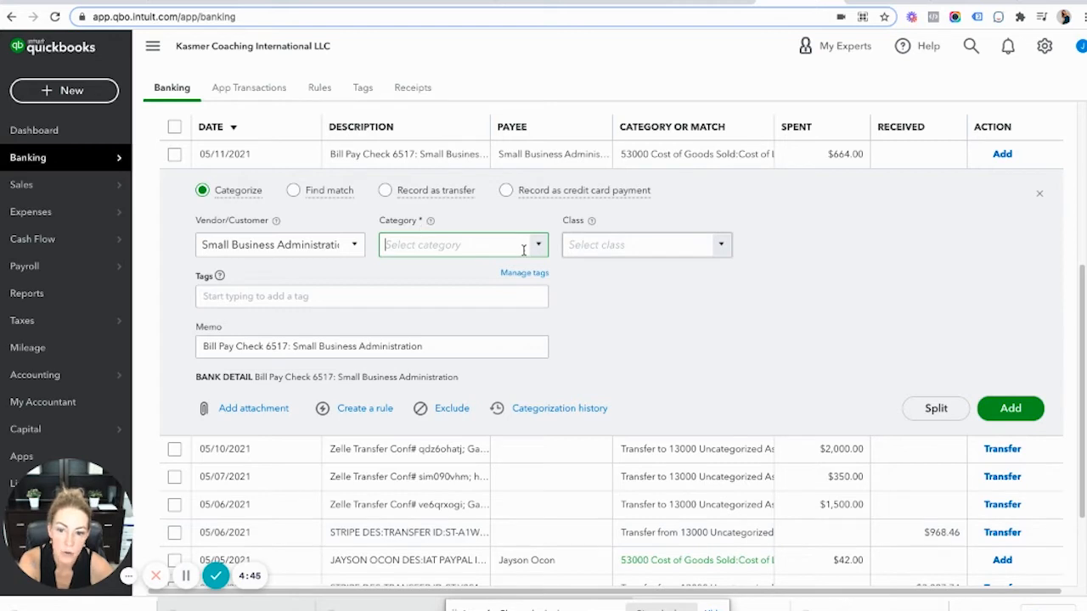
# - Assign the class ending in "PT" to the 05/11/2021 transaction and save a bank rule created from it, named "SBA"
pyautogui.click(717, 247)
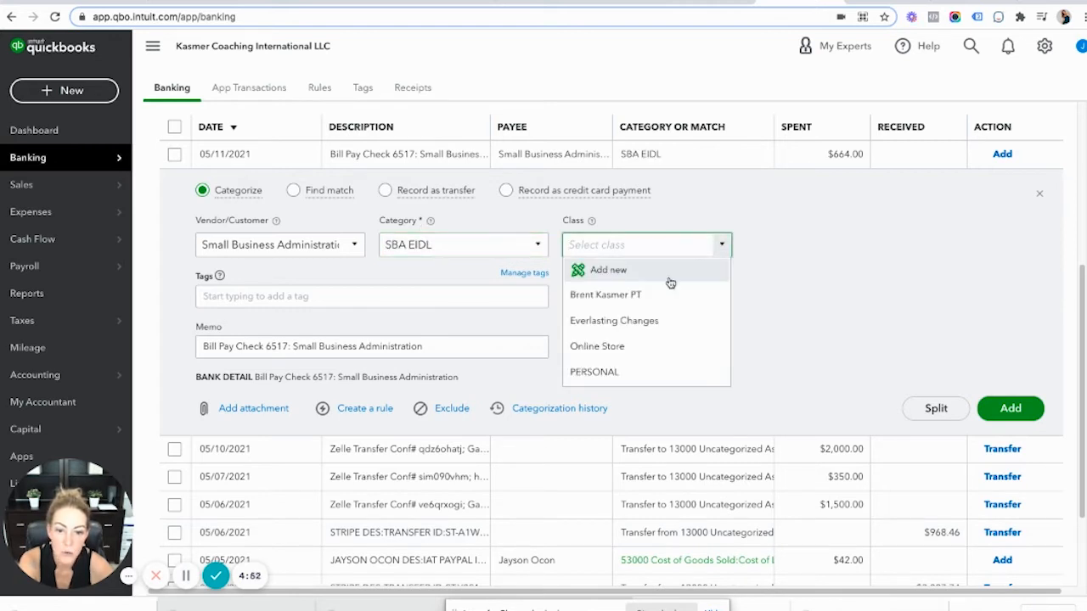
pyautogui.click(639, 294)
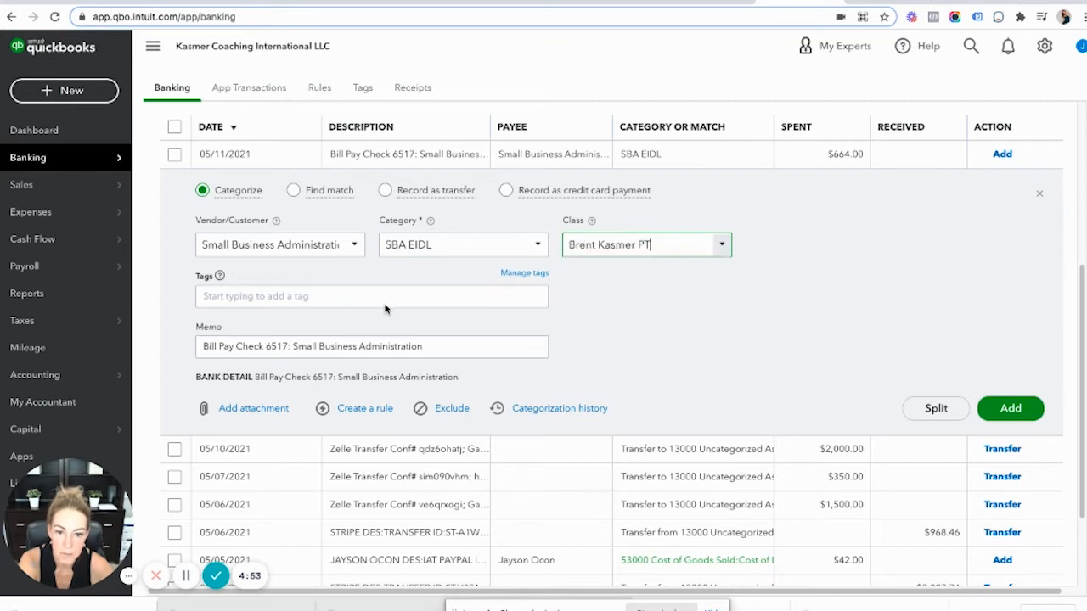
pyautogui.click(361, 411)
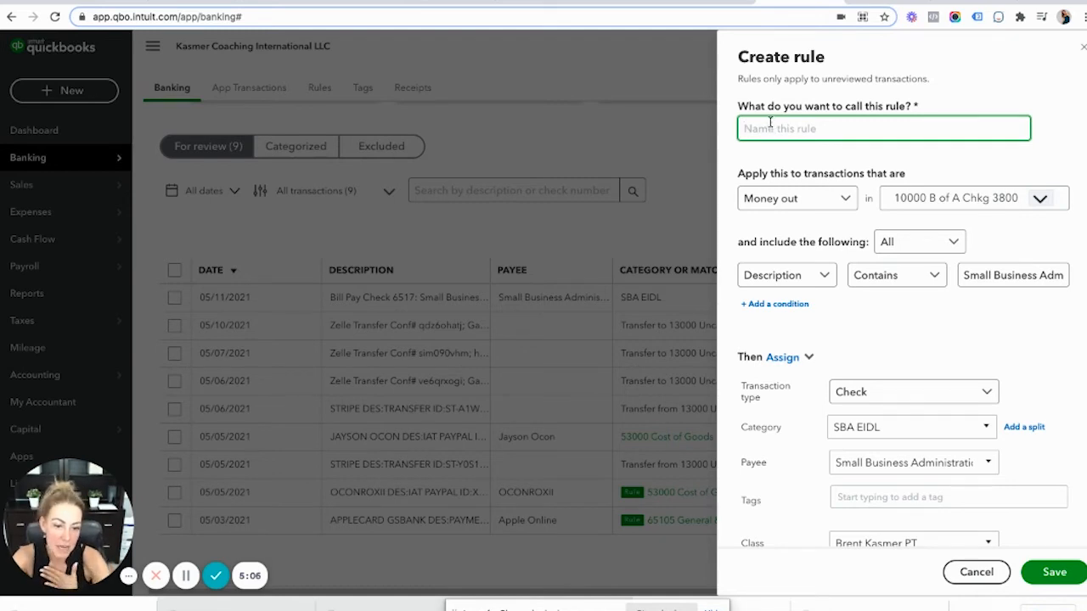
pyautogui.write('SBA ')
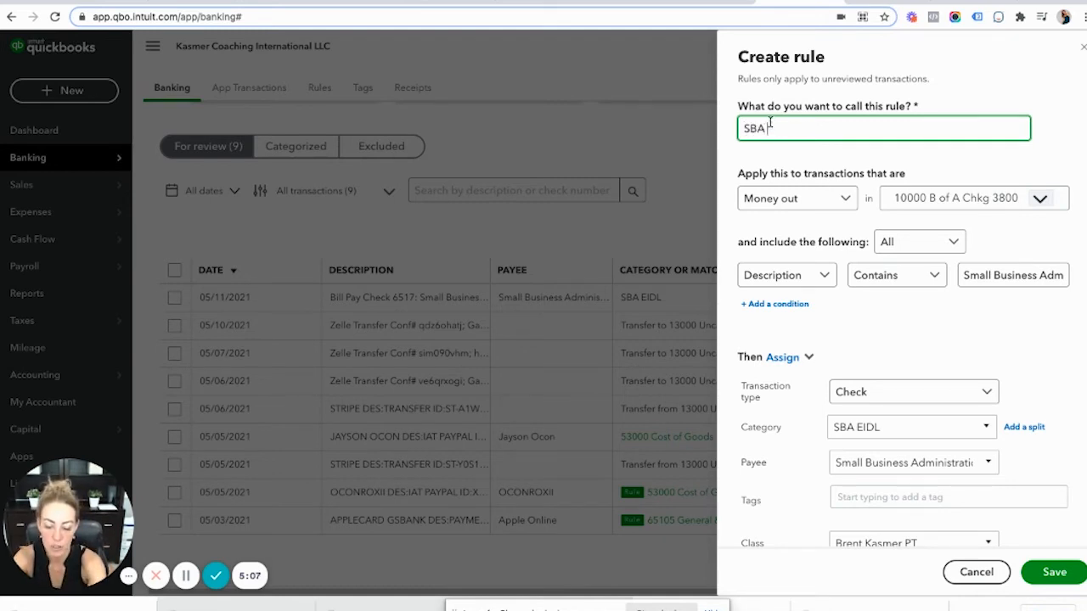
pyautogui.write('E')
pyautogui.press('BackSpace')
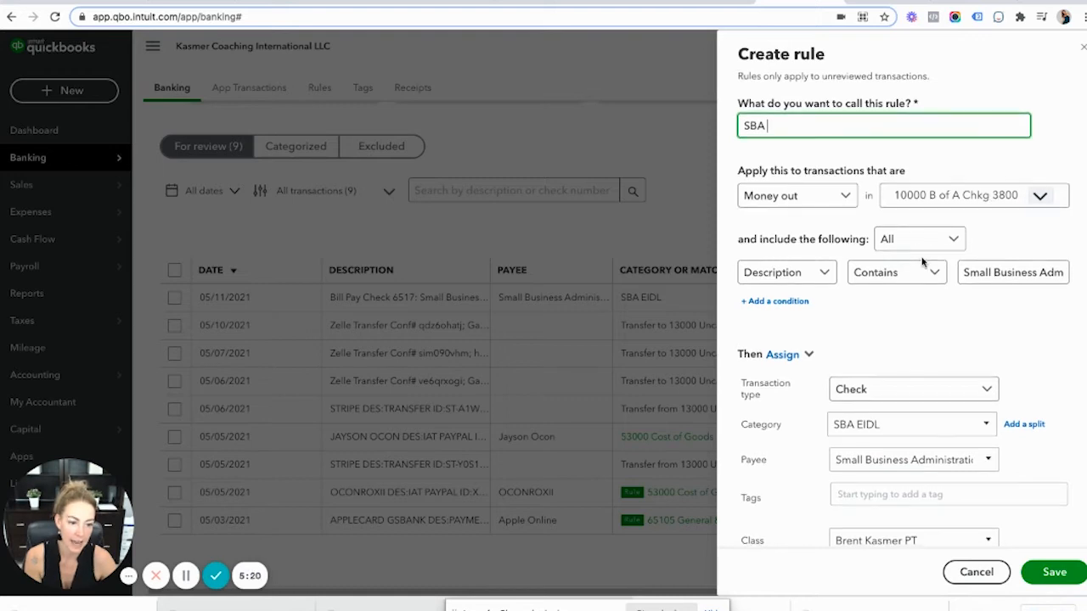
pyautogui.scroll(-1, 954, 203)
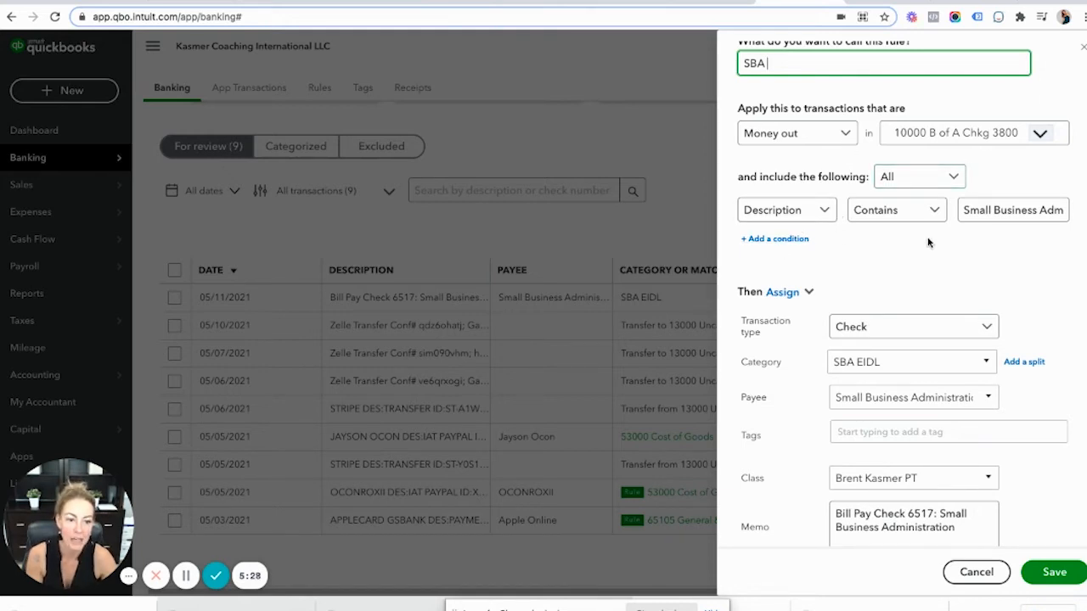
pyautogui.scroll(-3, 932, 243)
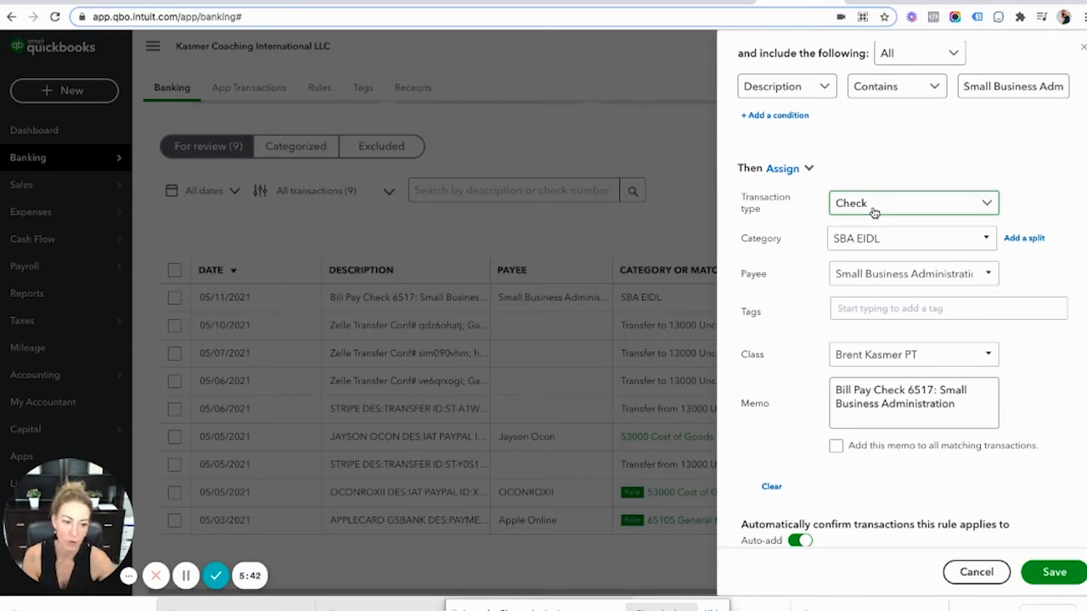
pyautogui.scroll(-1, 886, 288)
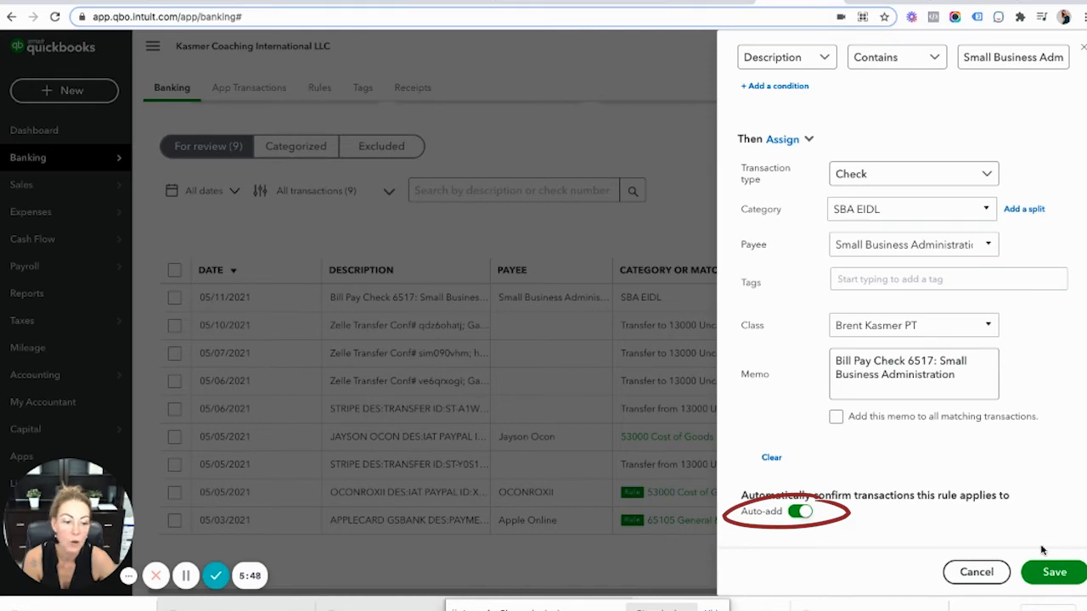
pyautogui.click(1051, 574)
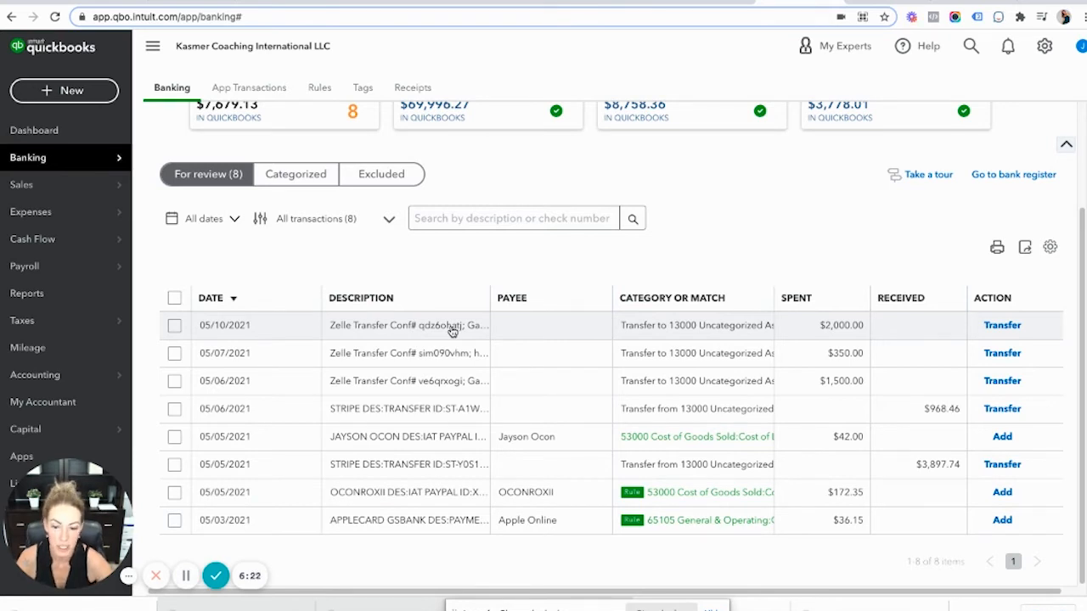
# - Switch the 05/06/2021 Stripe deposit from a transfer to a categorized transaction and assign Stripe Transfer as its payee
pyautogui.click(418, 416)
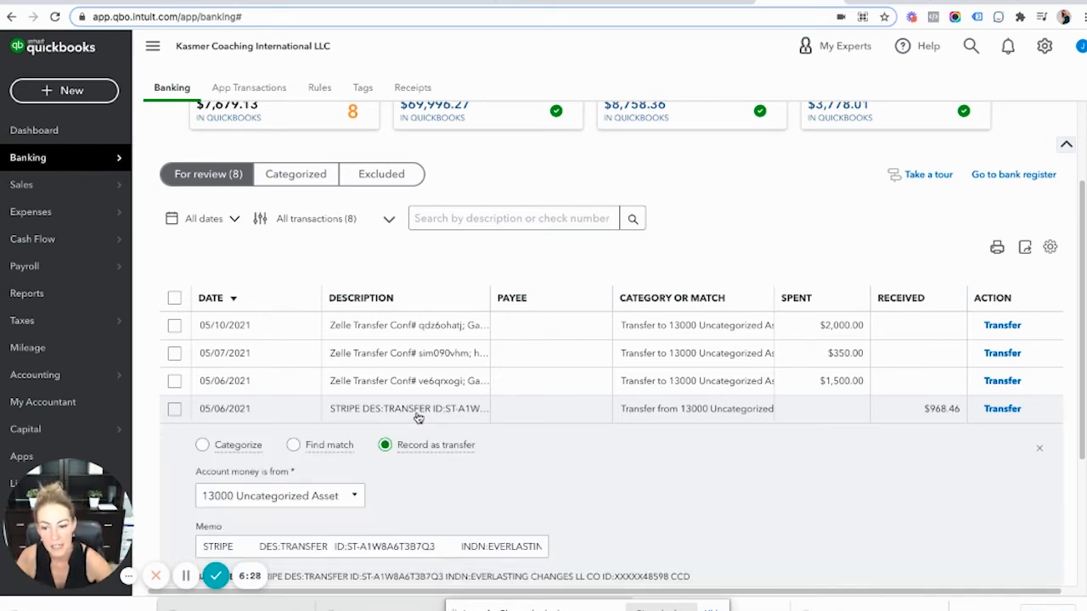
pyautogui.scroll(-1, 521, 431)
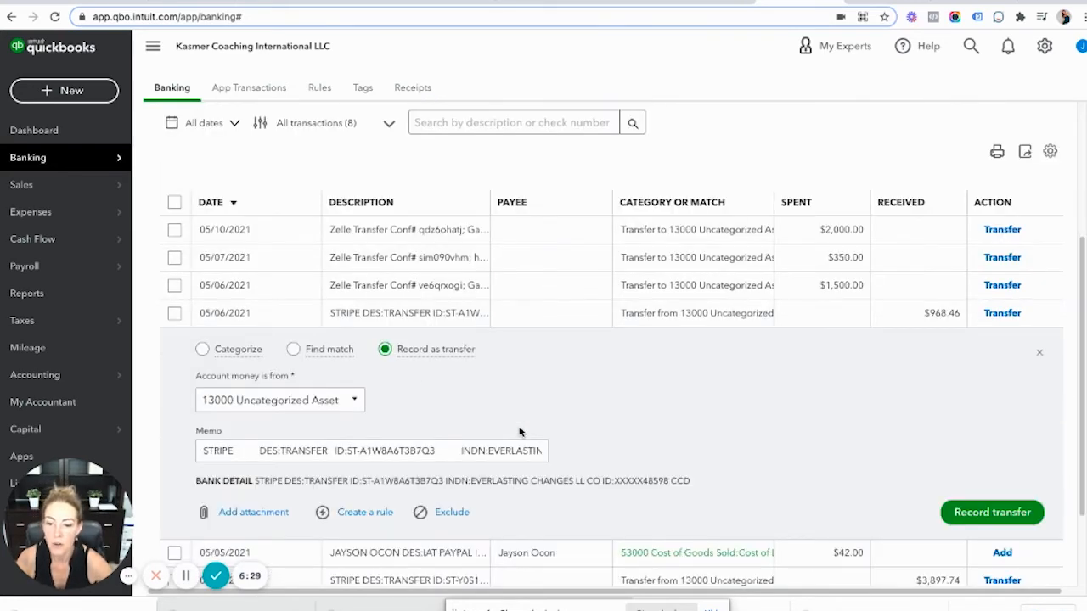
pyautogui.click(203, 351)
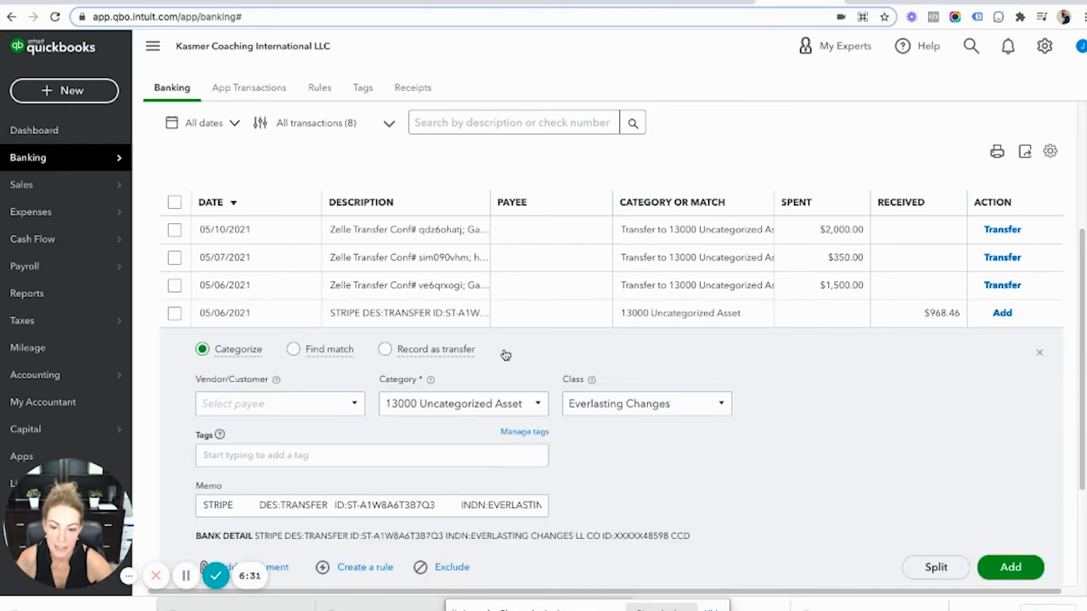
pyautogui.click(338, 405)
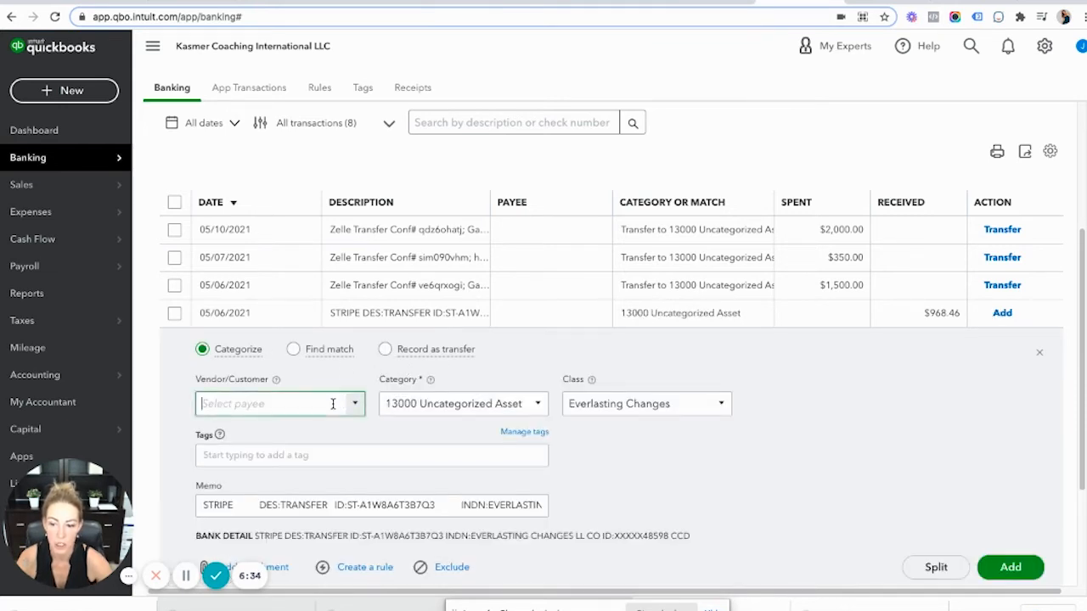
pyautogui.write('Stripe')
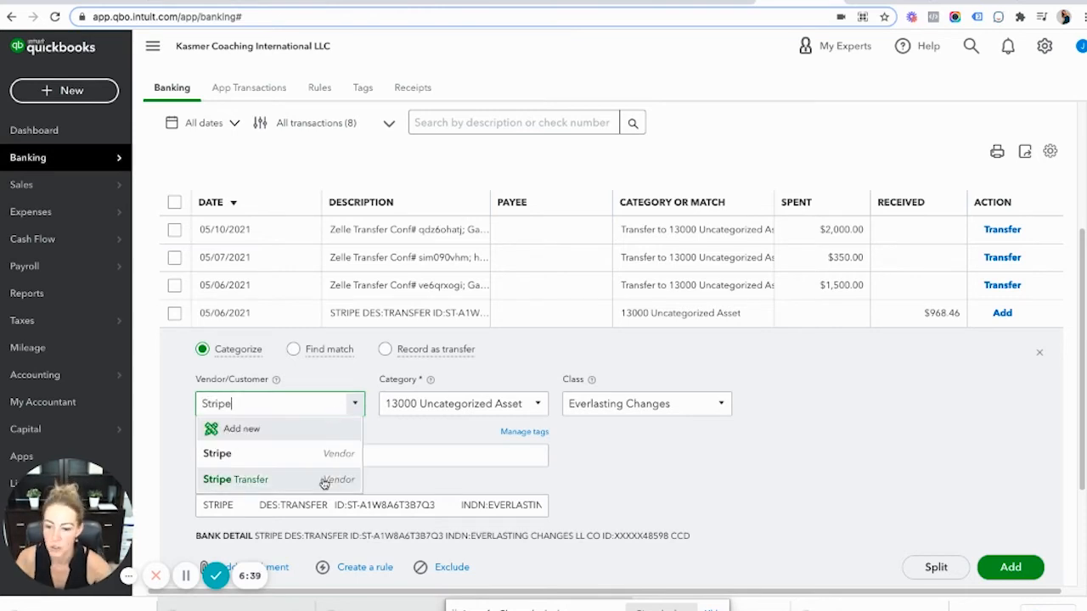
pyautogui.click(327, 483)
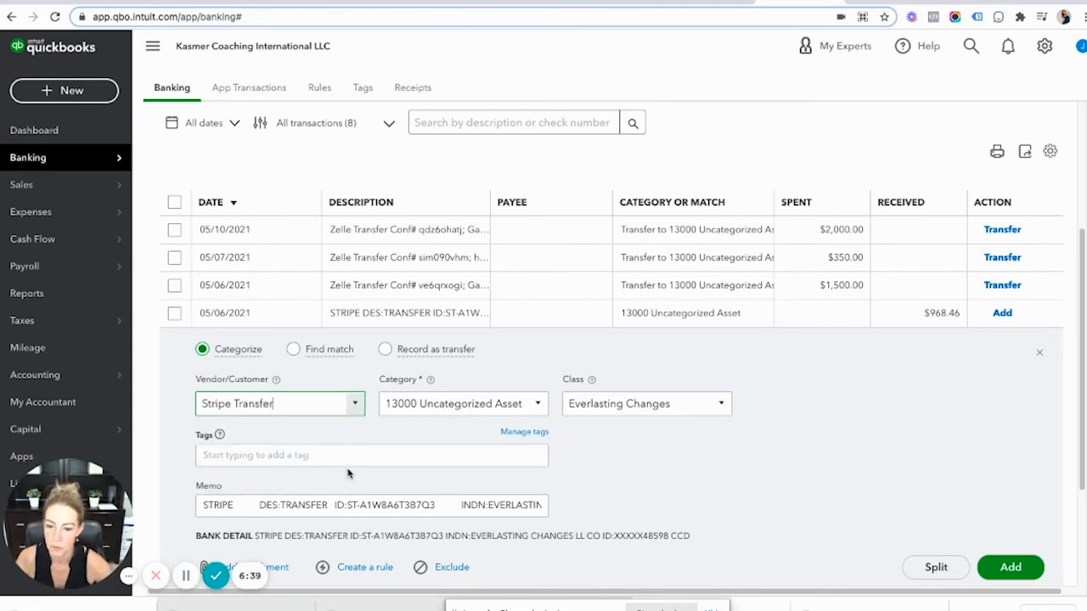
pyautogui.click(516, 404)
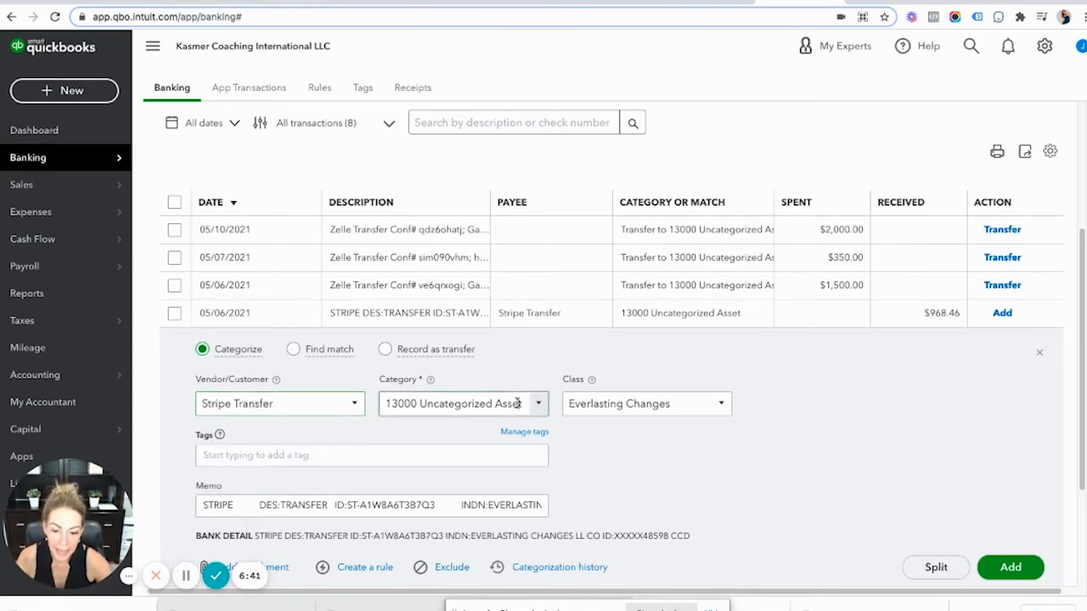
pyautogui.write('Income')
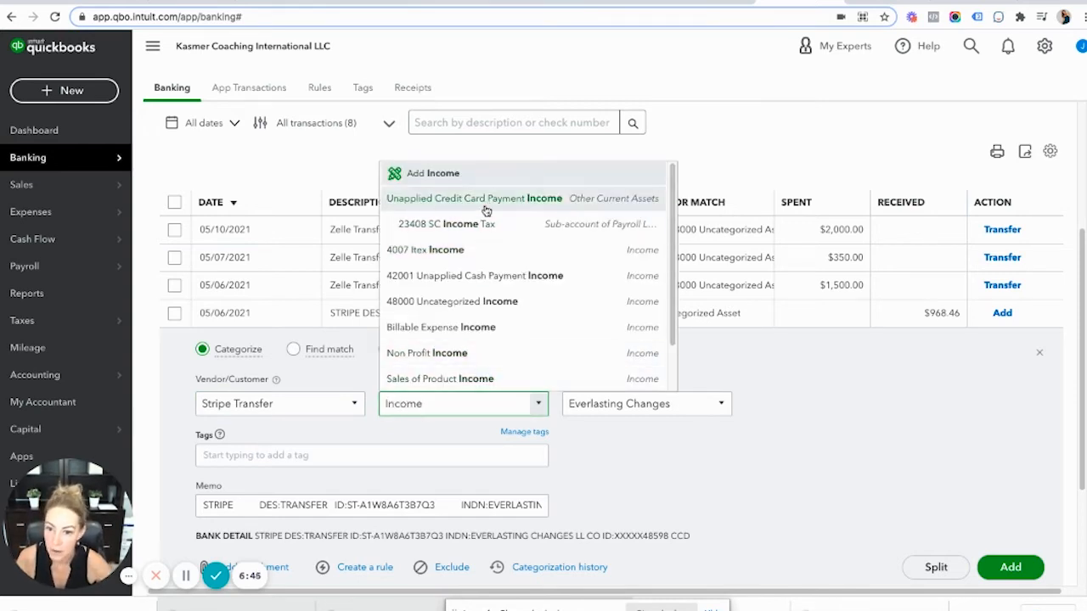
pyautogui.scroll(-1, 494, 282)
pyautogui.scroll(-1, 493, 289)
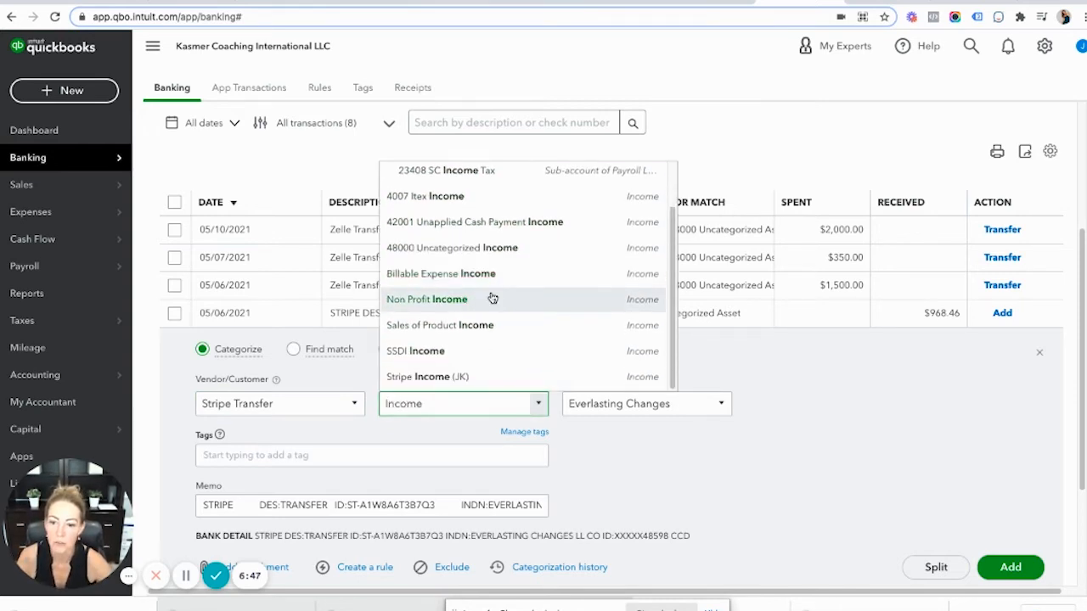
pyautogui.scroll(1, 491, 323)
pyautogui.scroll(1, 490, 325)
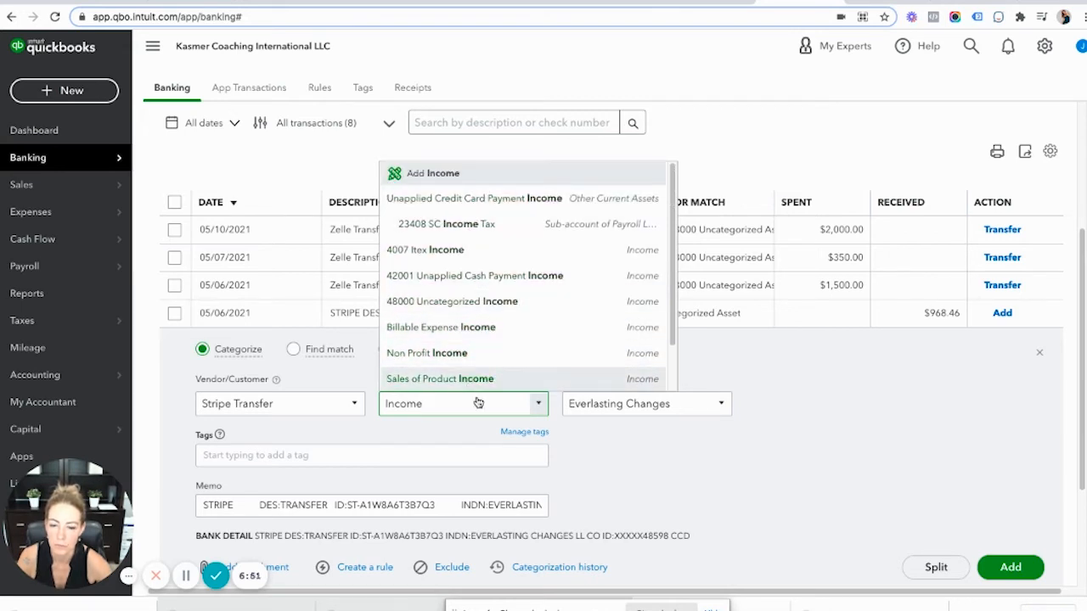
# - Assign the class ending in "PT" and the category 40001 Sales of Service:Semi Private to the 05/06/2021 Stripe deposit
pyautogui.click(682, 404)
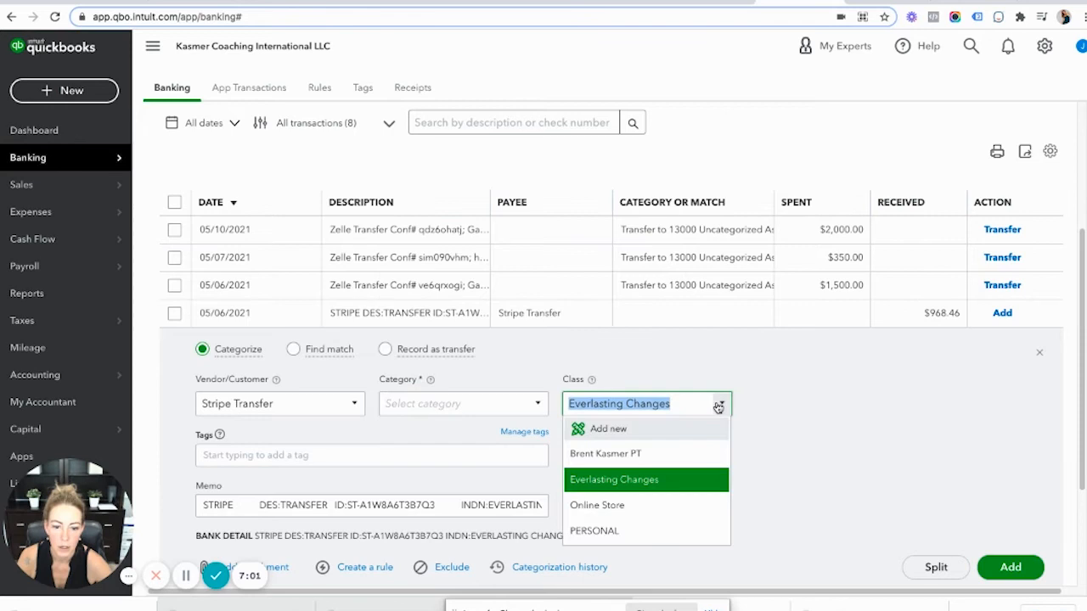
pyautogui.click(669, 457)
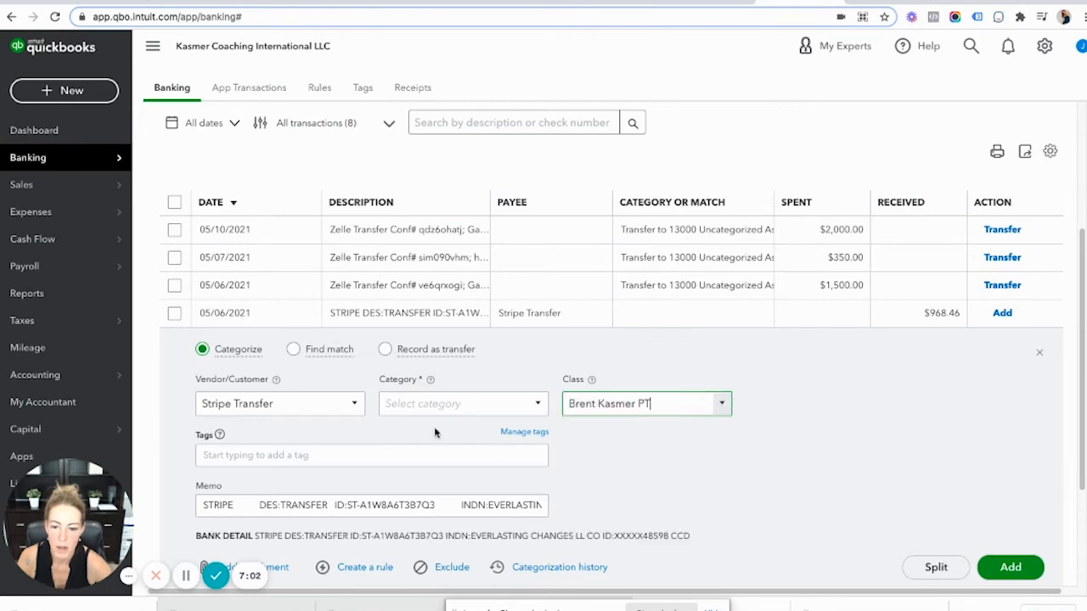
pyautogui.click(545, 411)
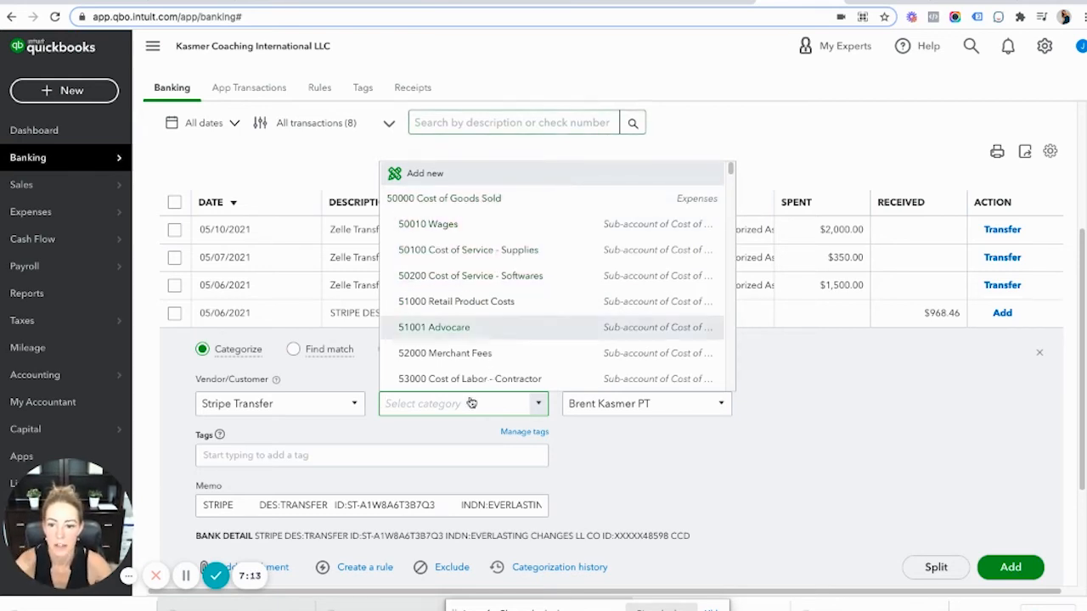
pyautogui.scroll(-8, 503, 374)
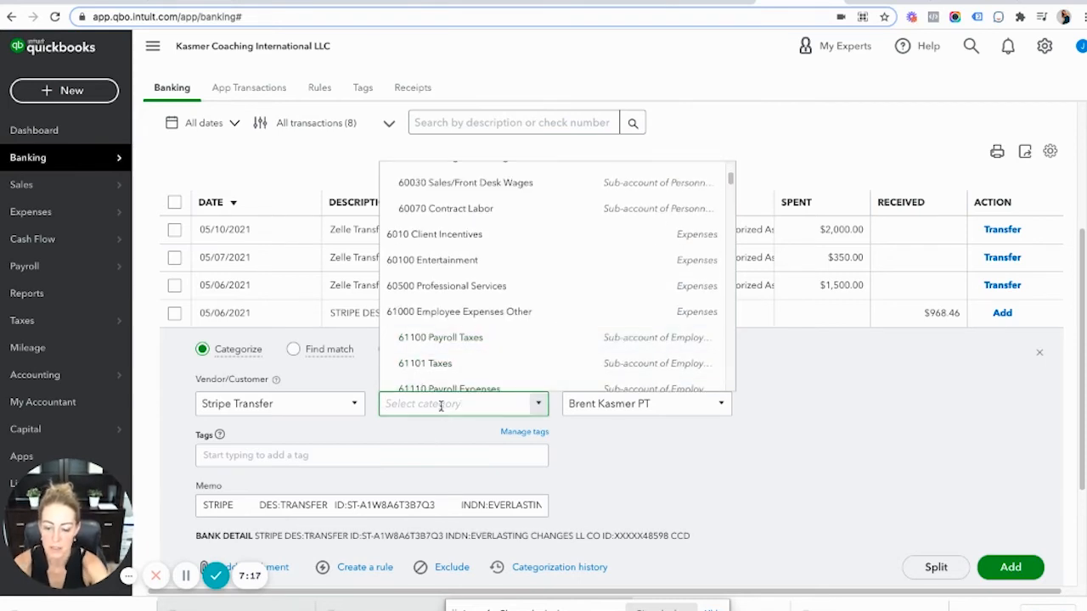
pyautogui.write('mi')
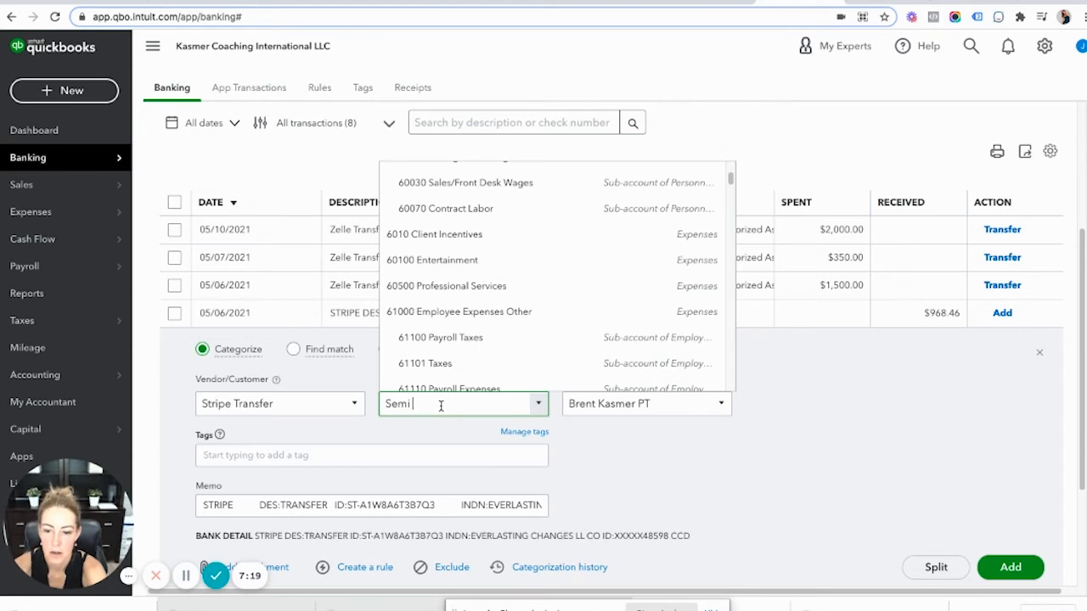
pyautogui.write(' Privatevate')
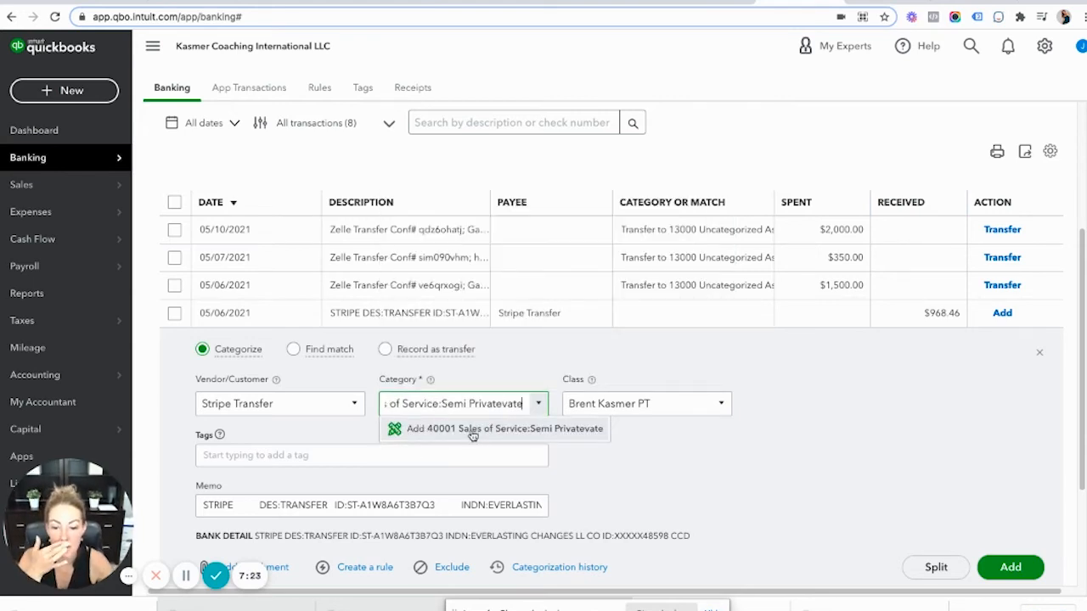
pyautogui.click(471, 431)
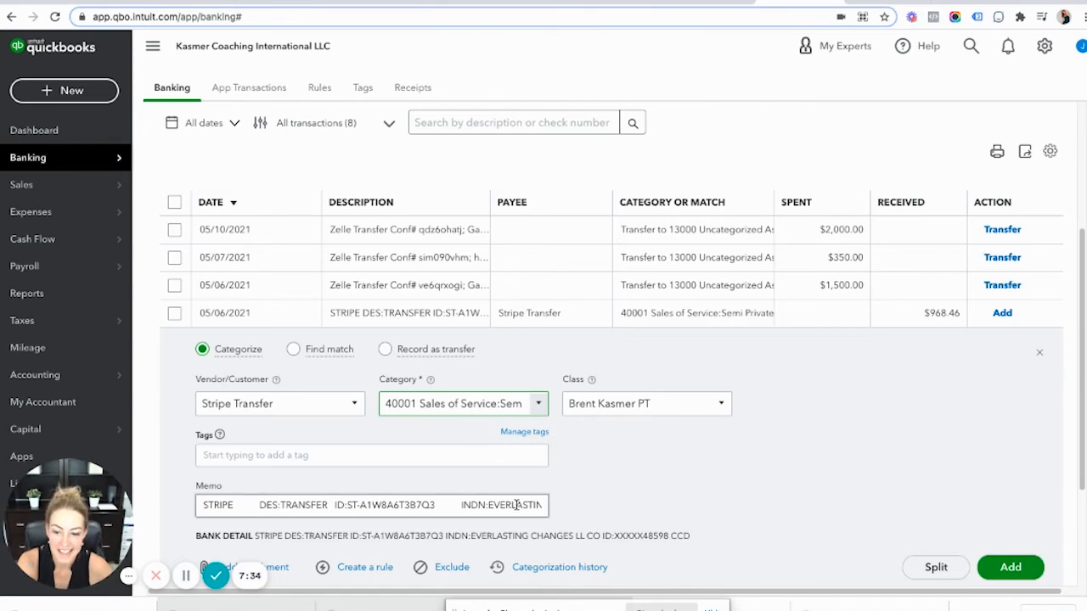
# - Create a bank rule from the 05/06/2021 Stripe deposit, name it "Semi-Private Income" and review its conditions and assignments
pyautogui.scroll(-1, 399, 527)
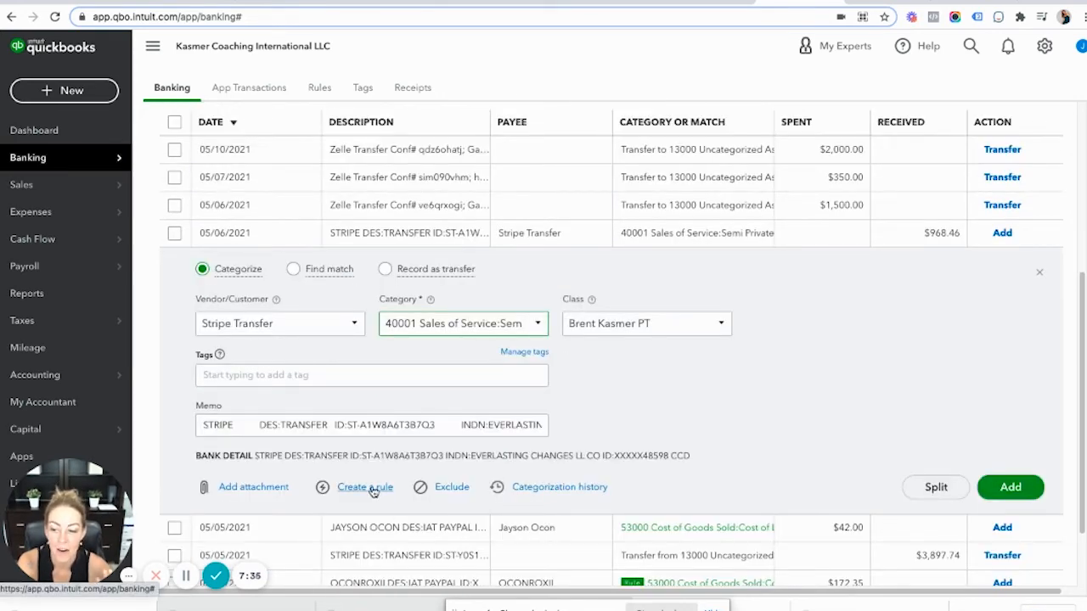
pyautogui.click(365, 488)
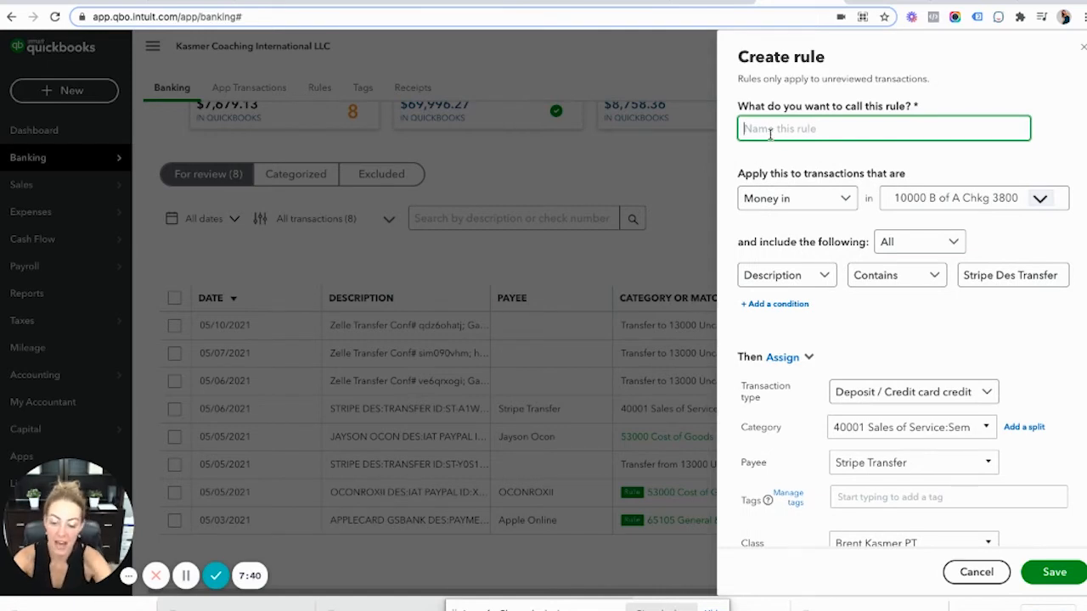
pyautogui.write('Semi')
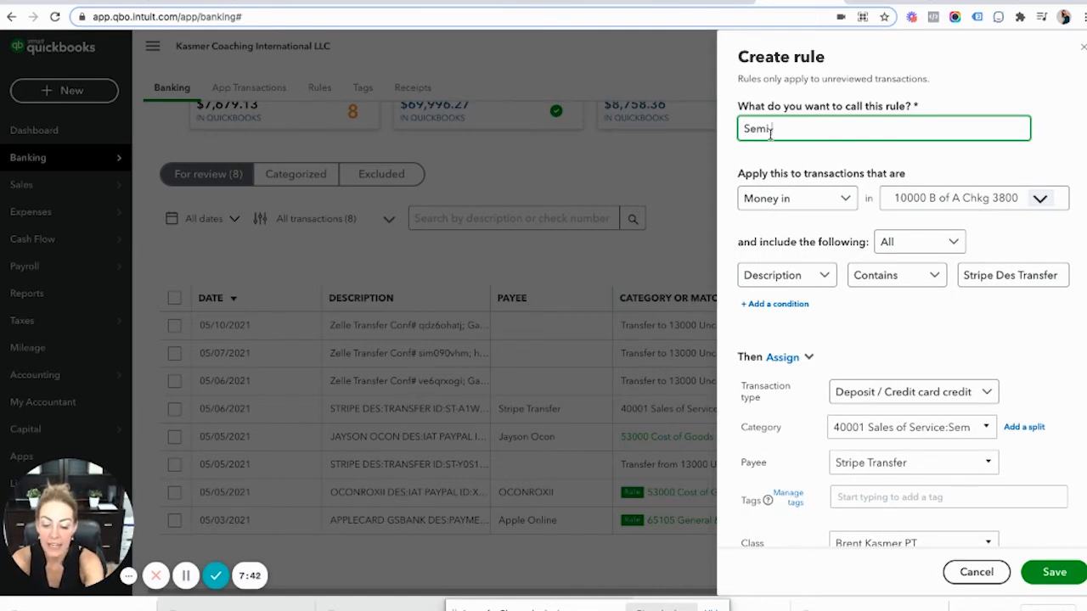
pyautogui.write('-Private')
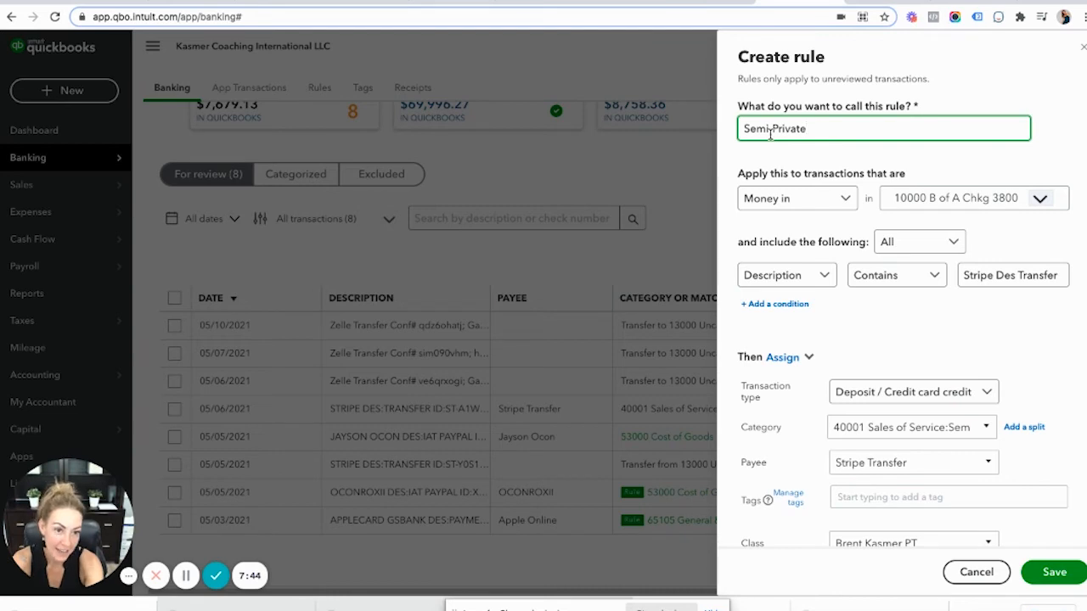
pyautogui.write(' Income')
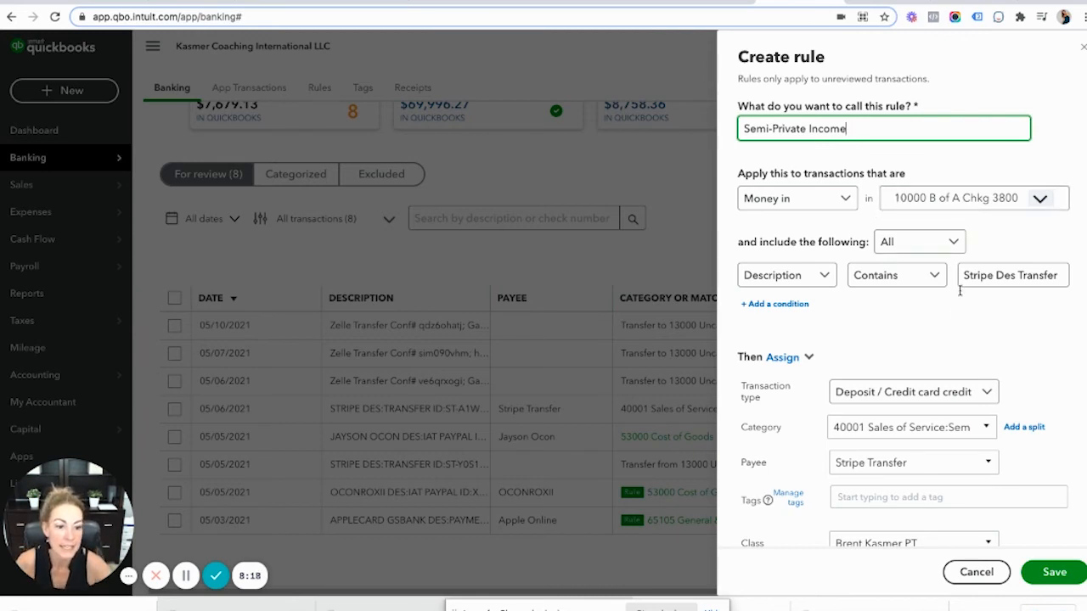
pyautogui.scroll(-1, 968, 382)
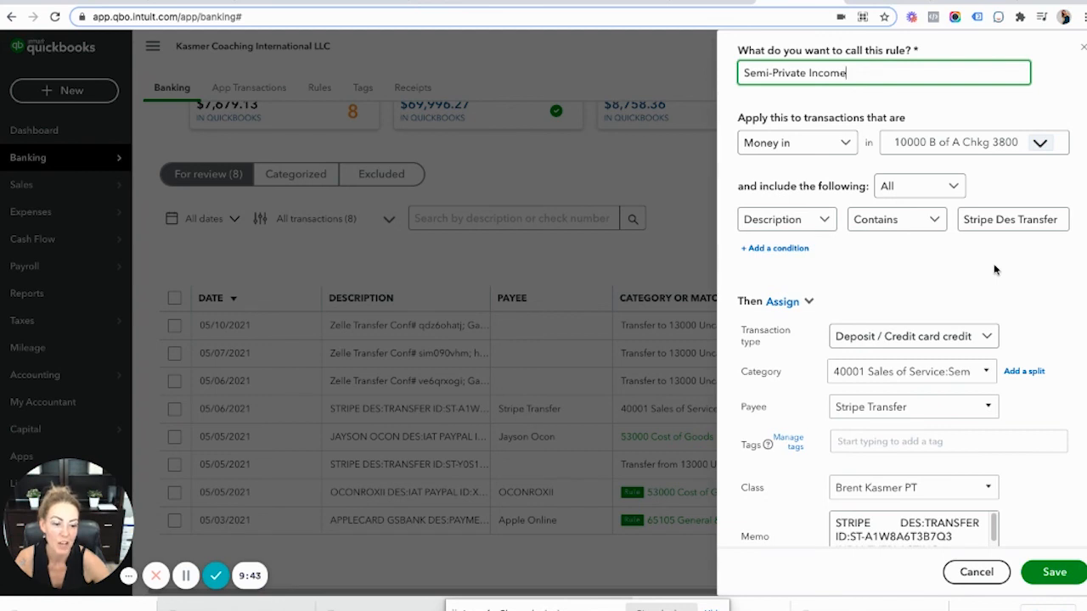
pyautogui.scroll(-2, 1008, 409)
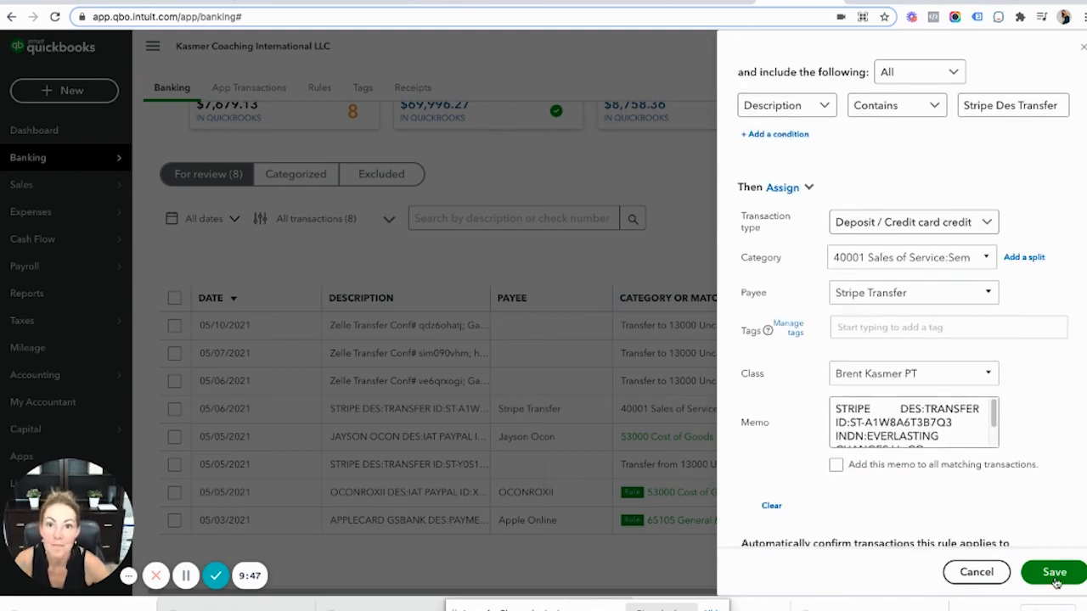